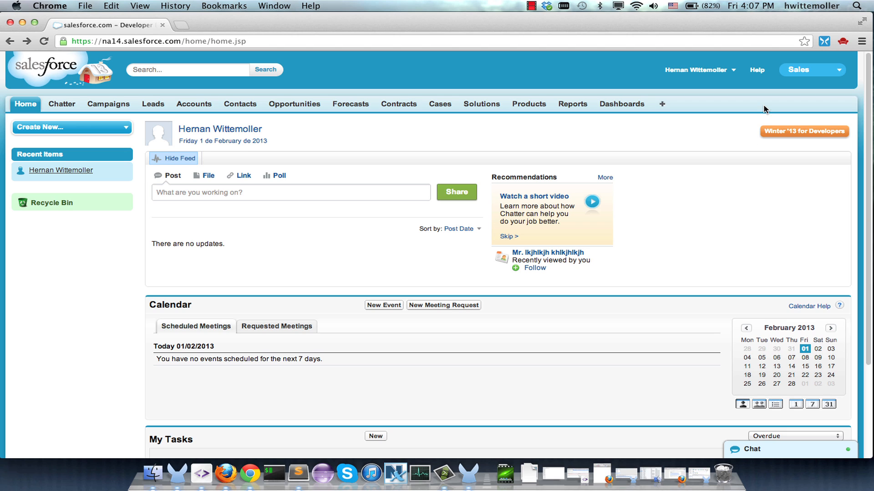
Step: Go to the security token reset in the personal information section of the Salesforce setup
click(696, 70)
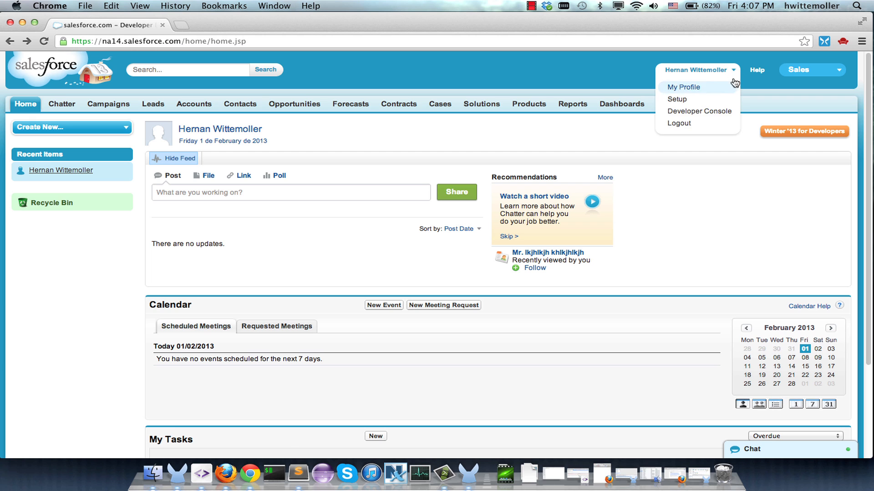
click(715, 99)
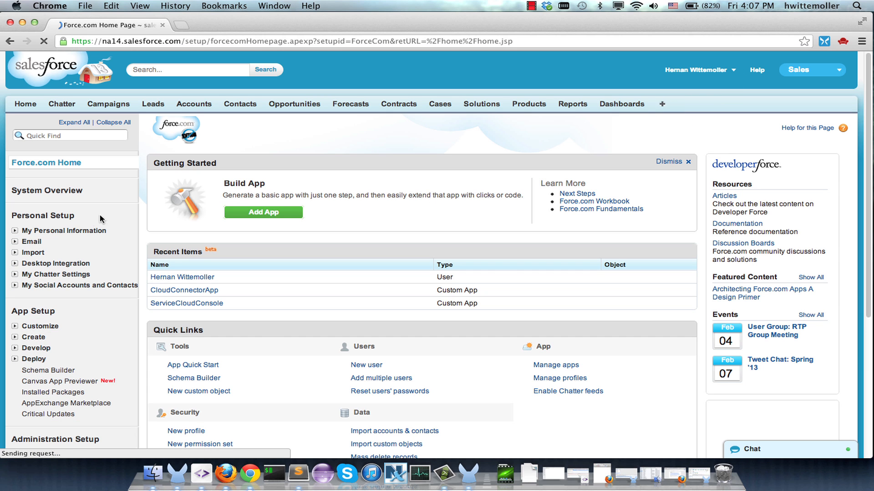
click(88, 231)
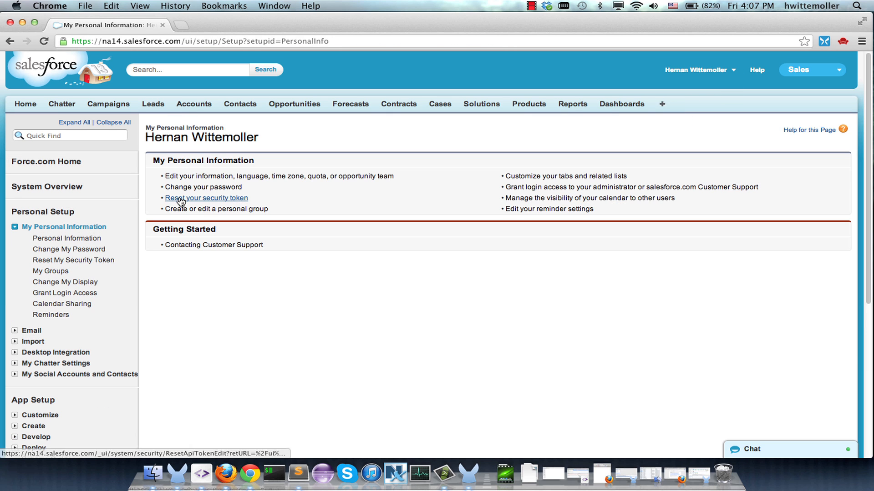
click(180, 199)
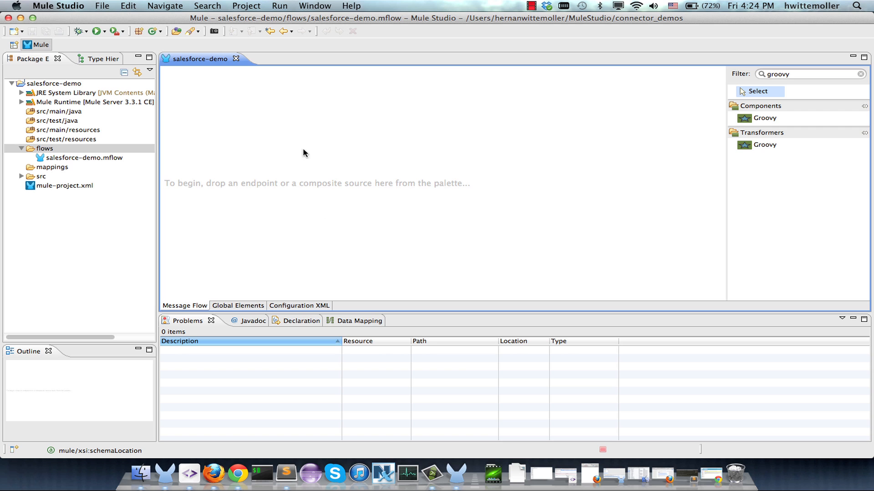
Step: Start installing new software in Mule Studio from the MuleStudio Cloud Connectors Update Site
click(351, 6)
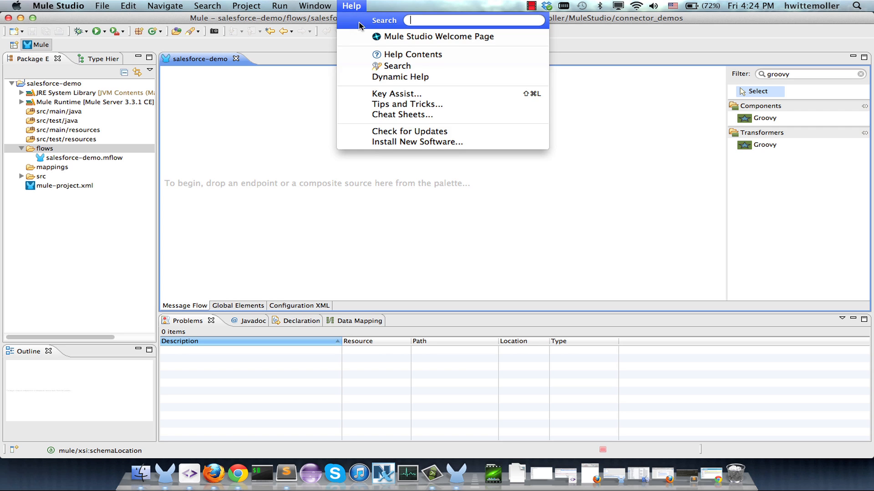
click(370, 141)
click(596, 78)
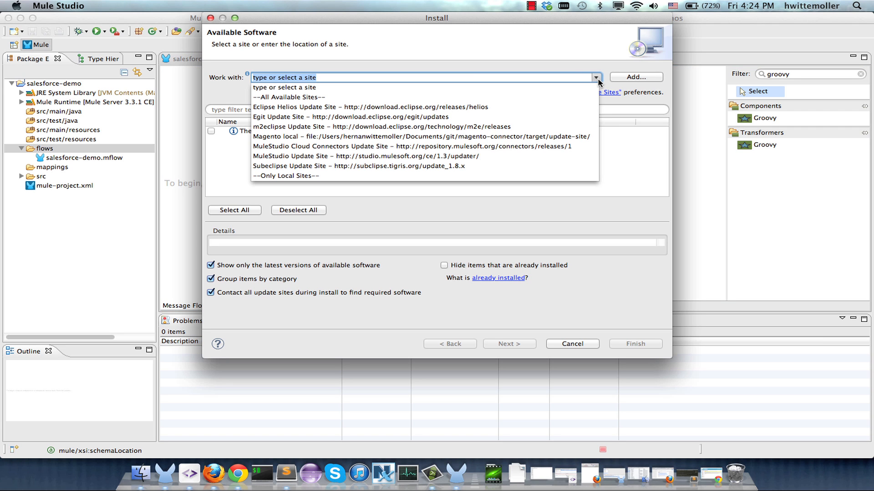
click(493, 147)
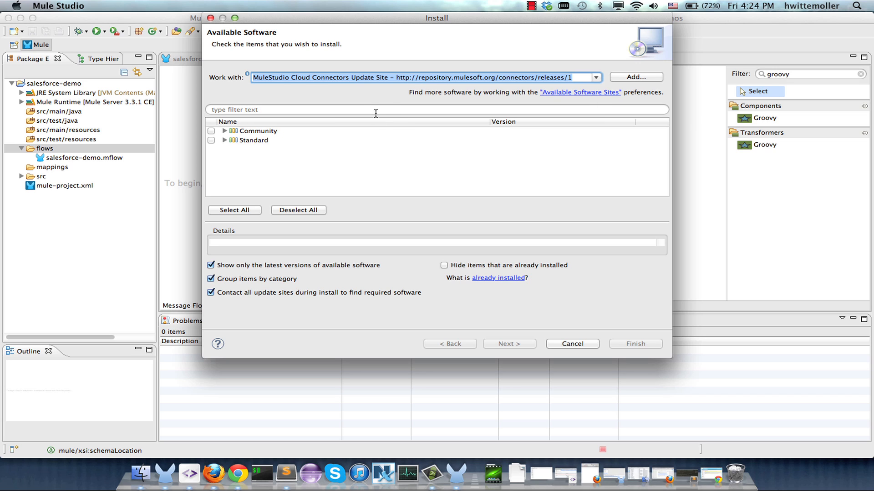
Step: Filter the available software by "Salesforce" and mark the Mule Salesforce Connector Mule Studio Extension for installation
click(370, 109)
text(Salesforce)
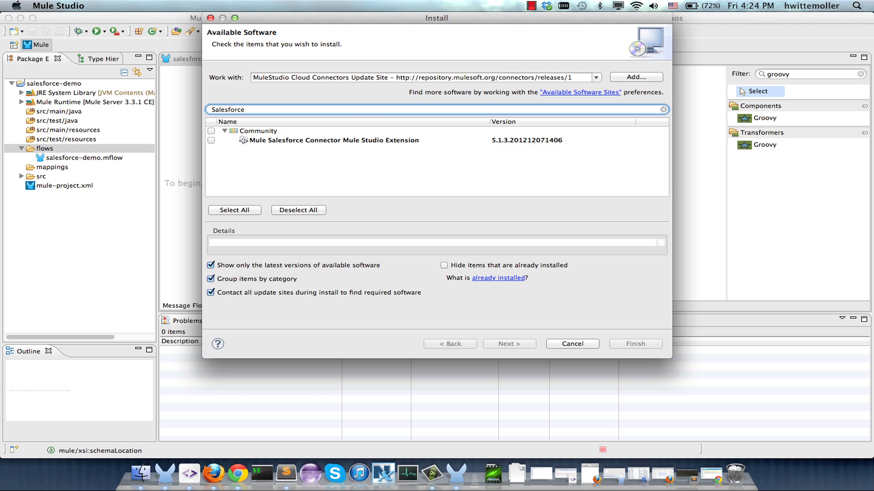
click(211, 140)
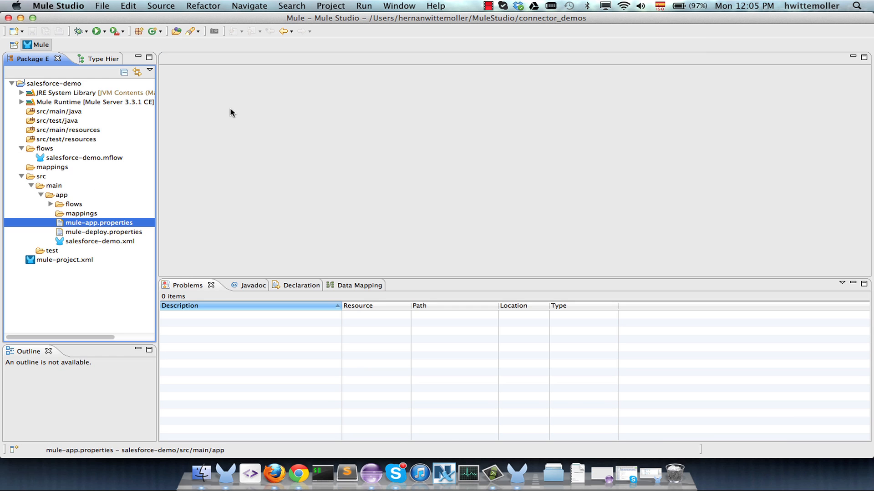
click(102, 5)
mouse_move(104, 21)
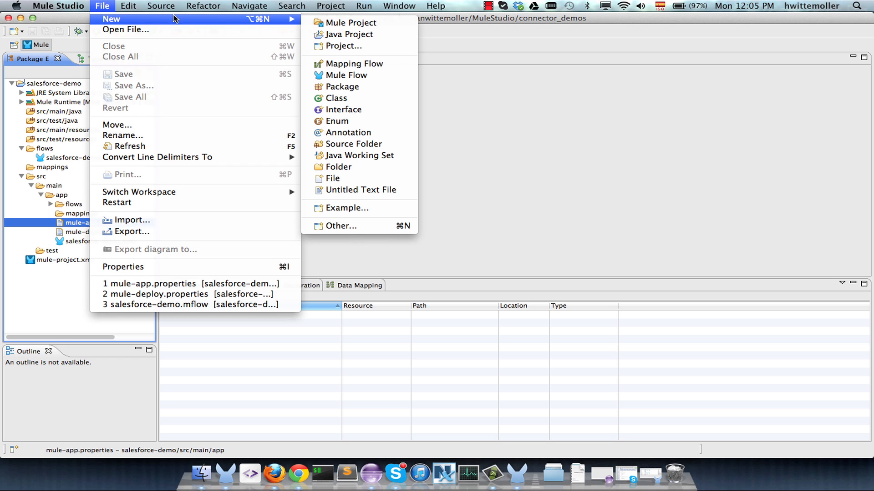
click(331, 24)
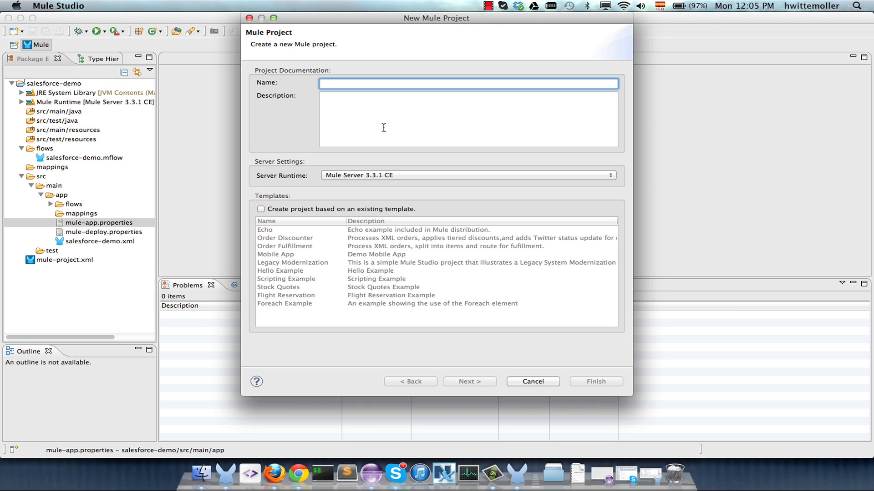
click(528, 380)
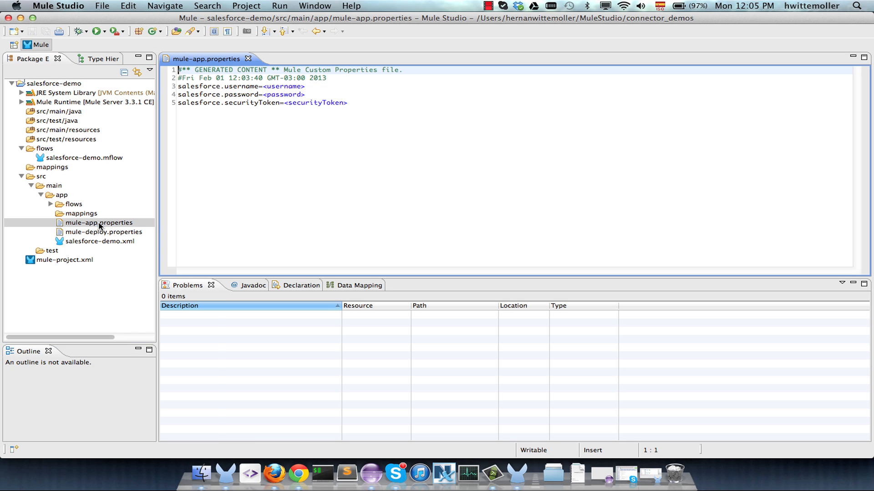
Step: Review the Salesforce credential properties in mule-app.properties and the Salesforce global element of salesforce-demo.mflow that references them
drag(366, 105, 174, 86)
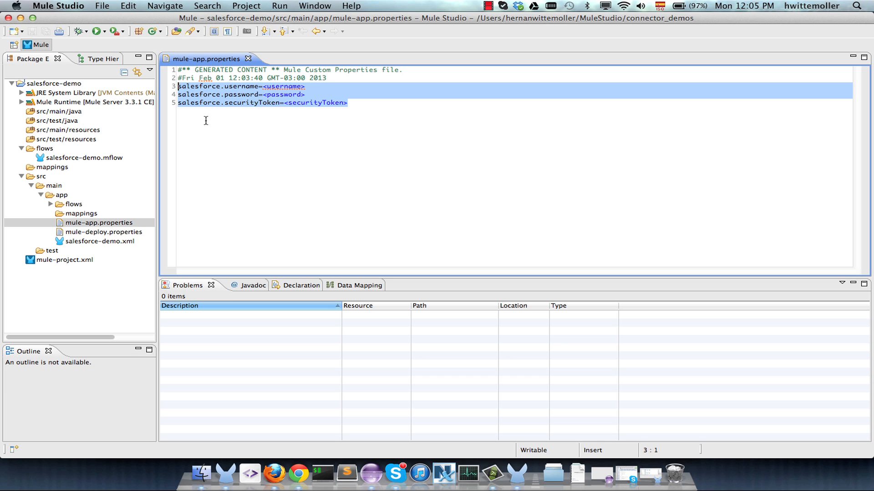
double_click(77, 157)
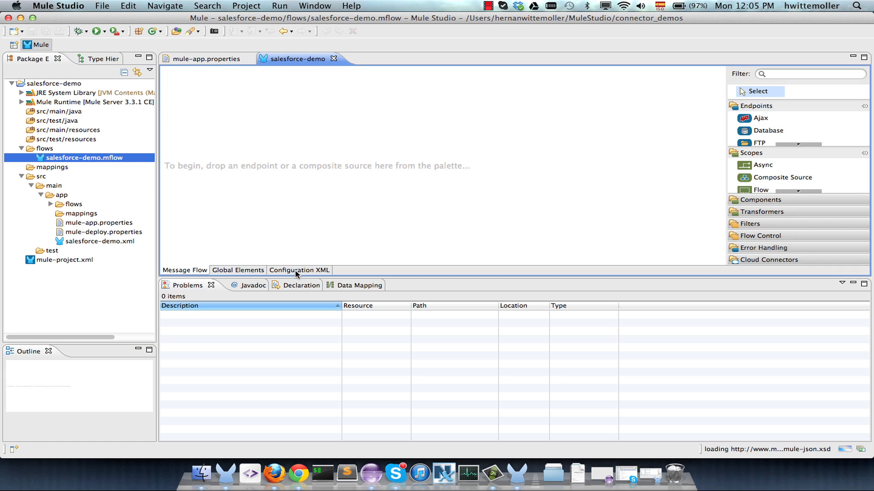
click(259, 272)
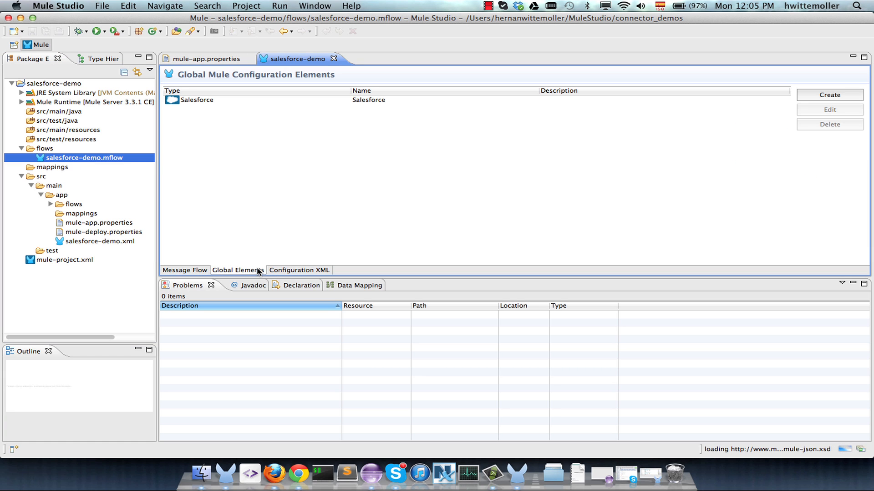
double_click(200, 101)
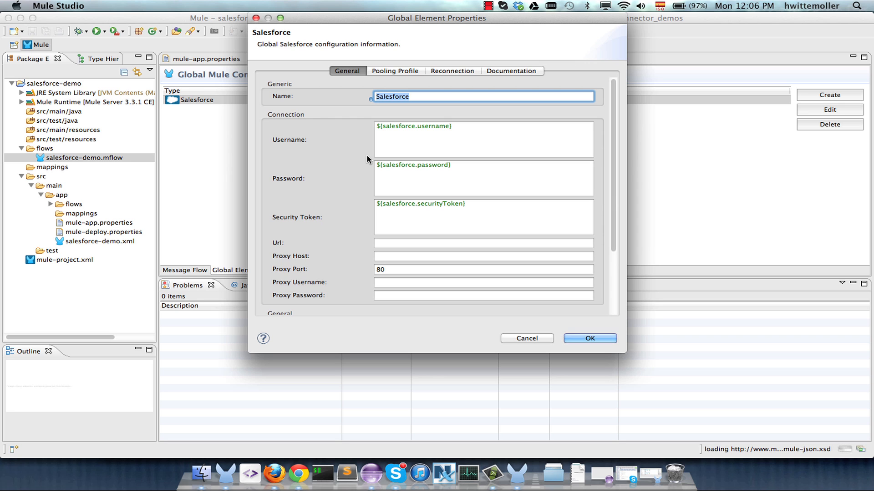
key(Escape)
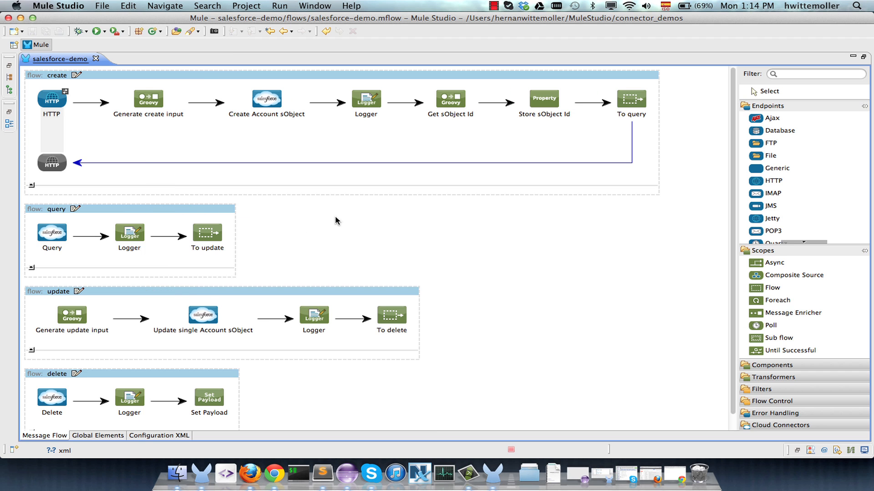
Step: Check the host, port and path settings of the HTTP inbound endpoint in the create flow
double_click(55, 101)
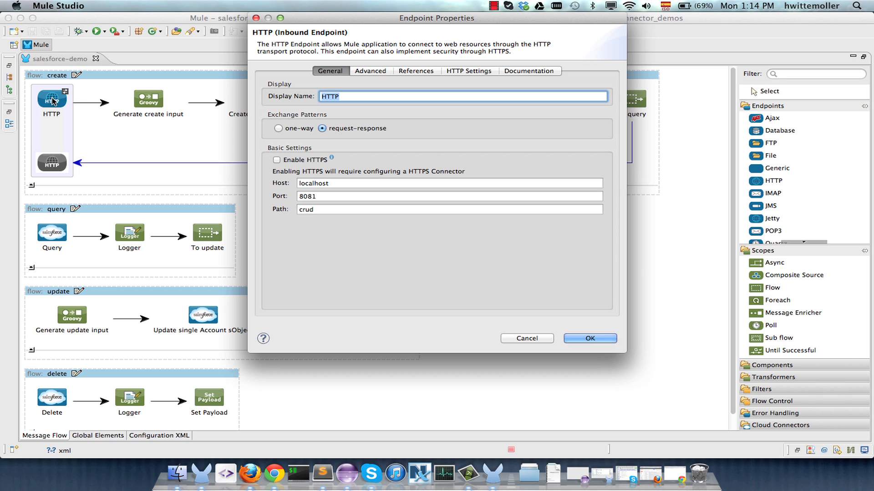
double_click(303, 210)
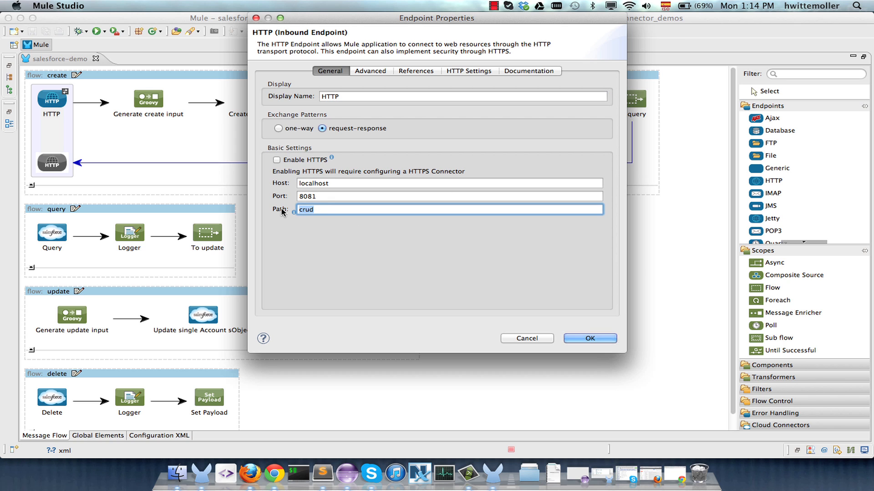
click(566, 339)
Step: Read through the Groovy script of the Generate create input transformer, down to its returned payload
double_click(158, 102)
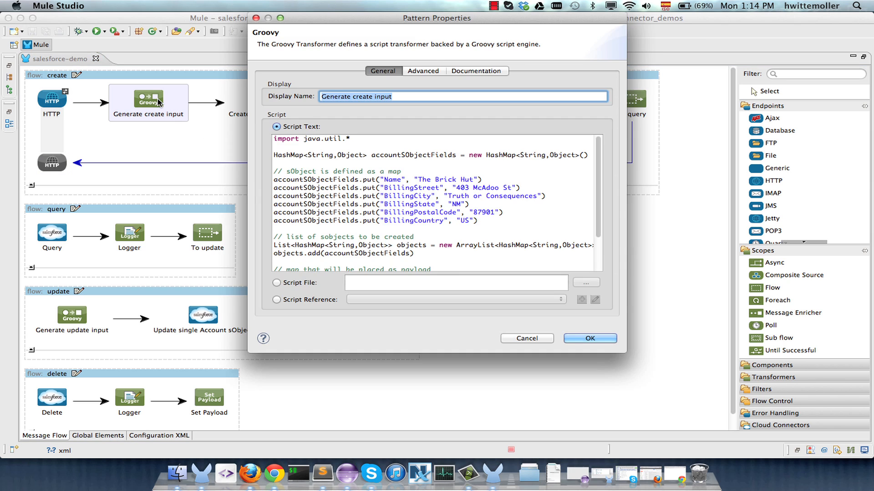
click(583, 186)
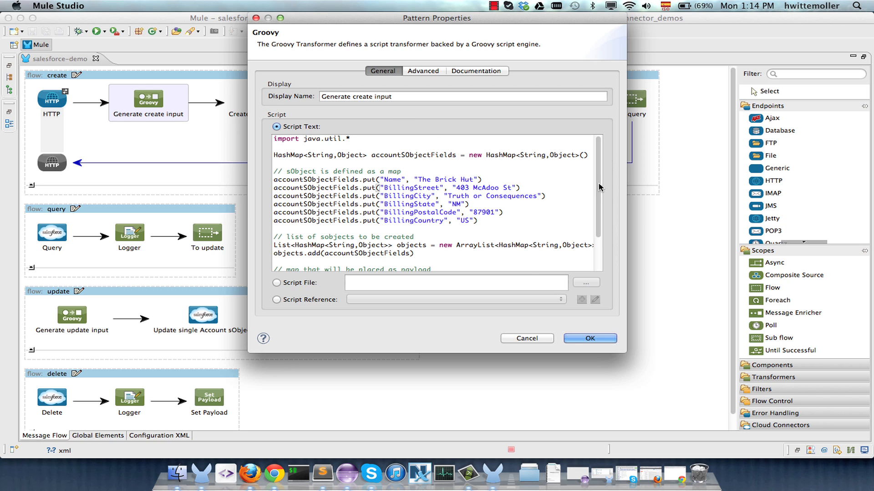
scroll(599, 195, down, 1)
scroll(599, 195, down, 4)
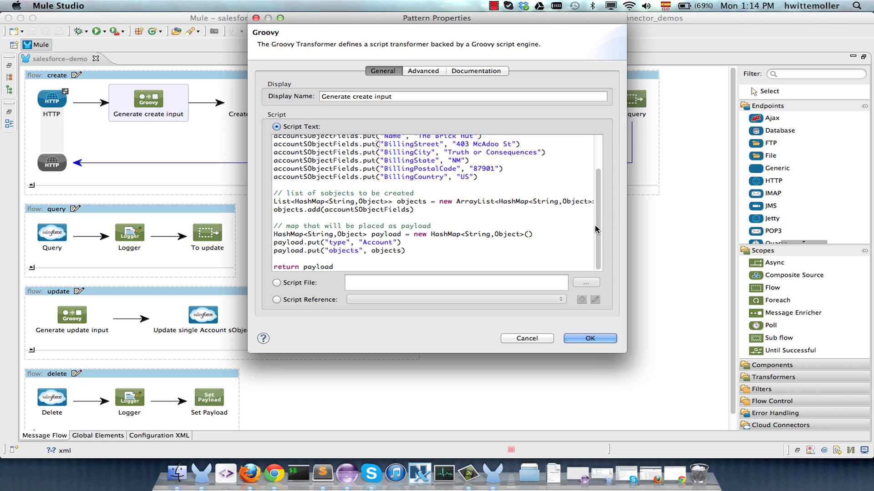
drag(346, 267, 258, 267)
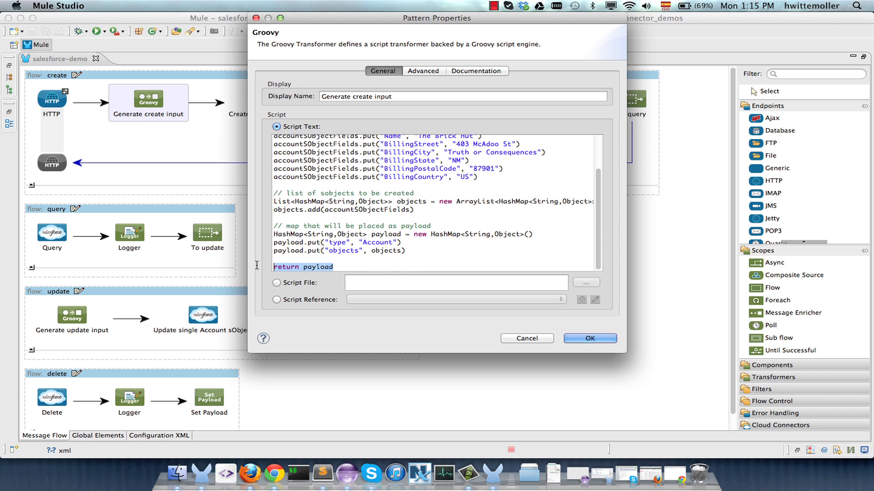
click(321, 258)
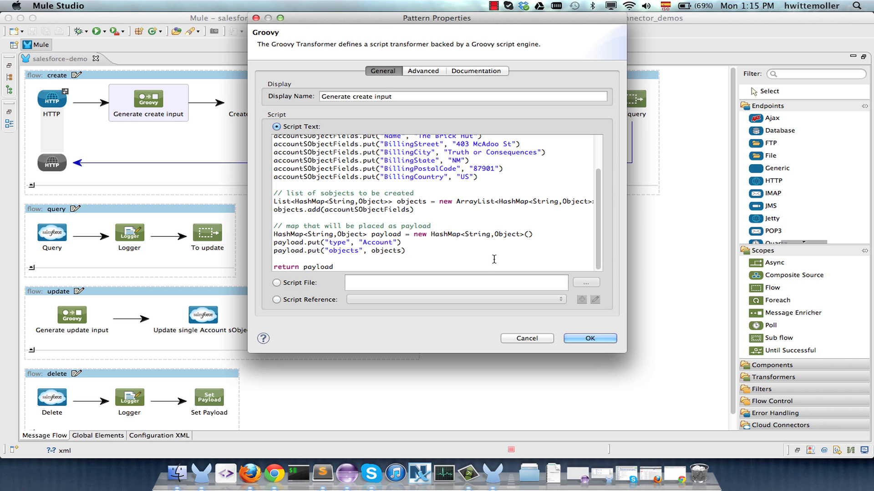
click(523, 338)
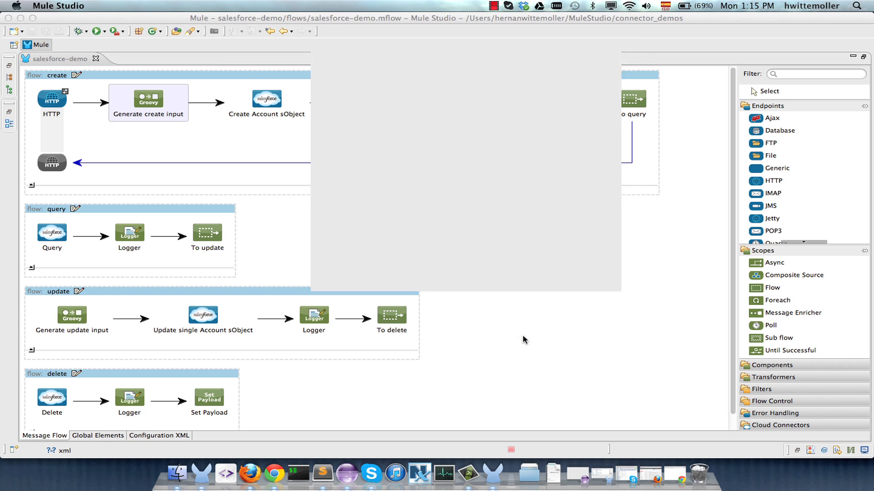
Step: Examine the Create Account sObject connector's config reference, operation, sObject type and objects mapping
double_click(277, 103)
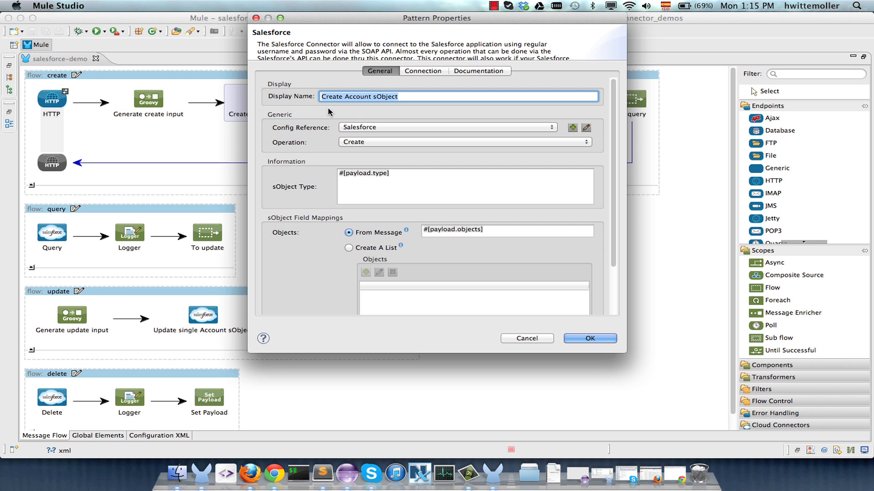
click(350, 127)
click(354, 121)
click(364, 143)
click(363, 145)
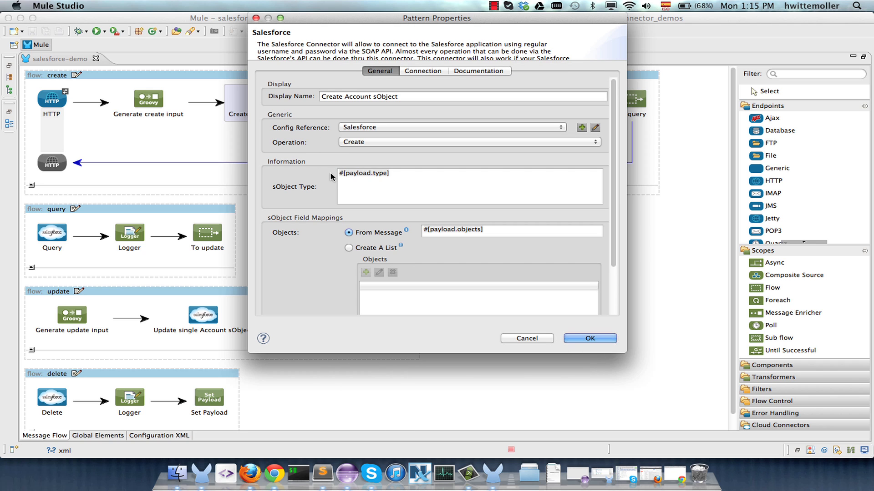
drag(372, 174, 347, 173)
click(364, 173)
drag(488, 232, 424, 229)
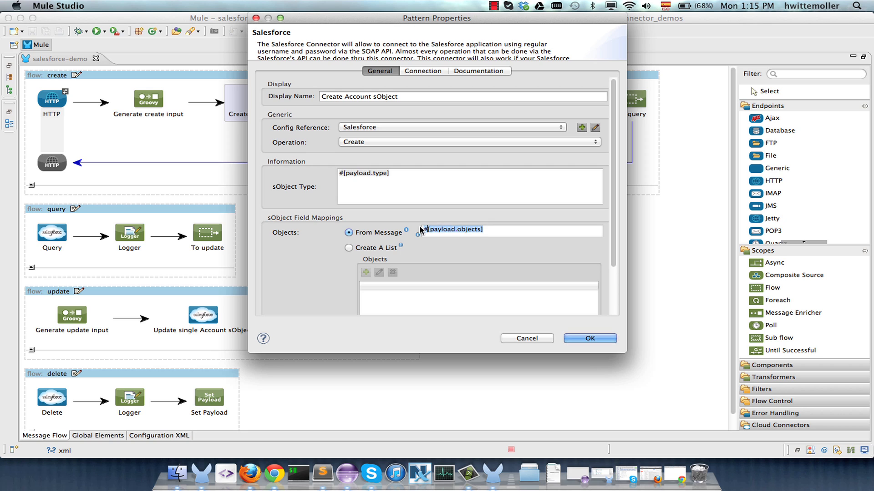
click(504, 232)
click(527, 338)
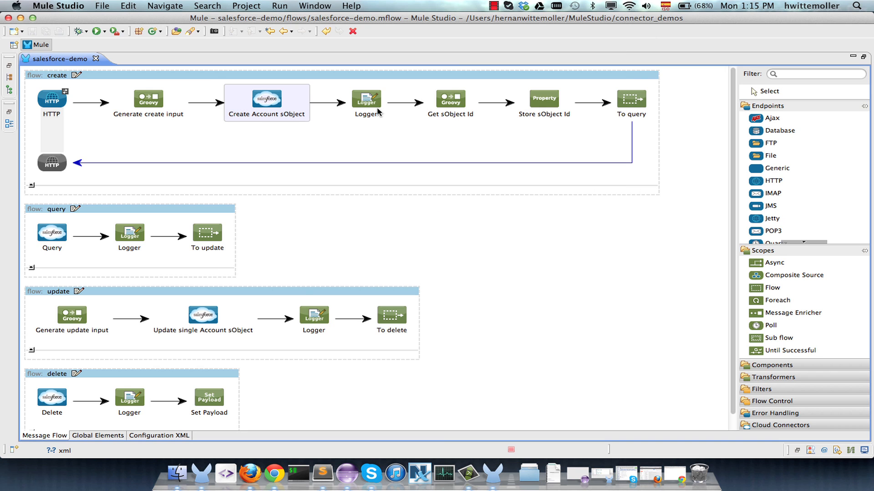
Step: Check the message expression of the Logger in the create flow
double_click(372, 108)
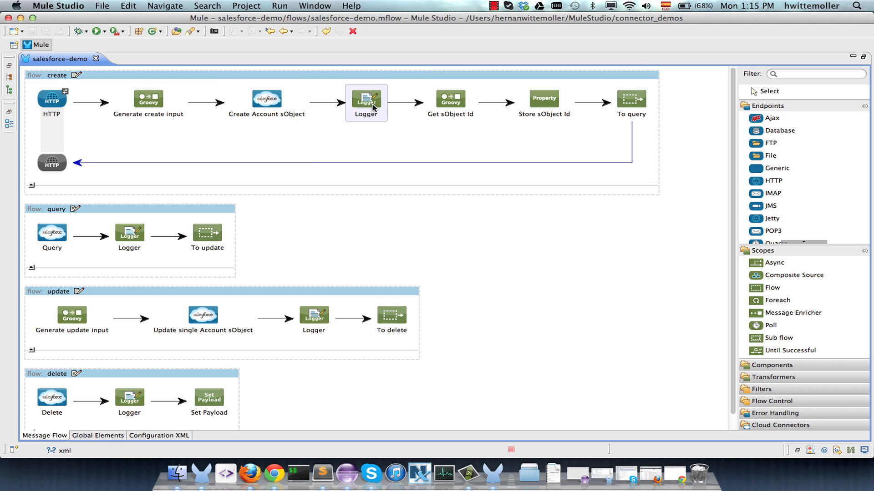
drag(461, 131, 302, 127)
click(331, 135)
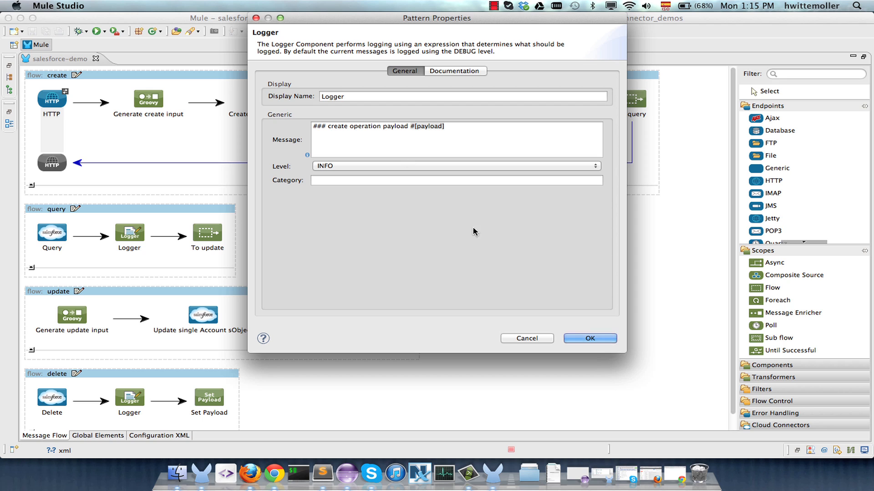
click(512, 337)
Step: Review the Groovy script of the Get sObject Id transformer, especially its return statement
click(457, 107)
double_click(457, 107)
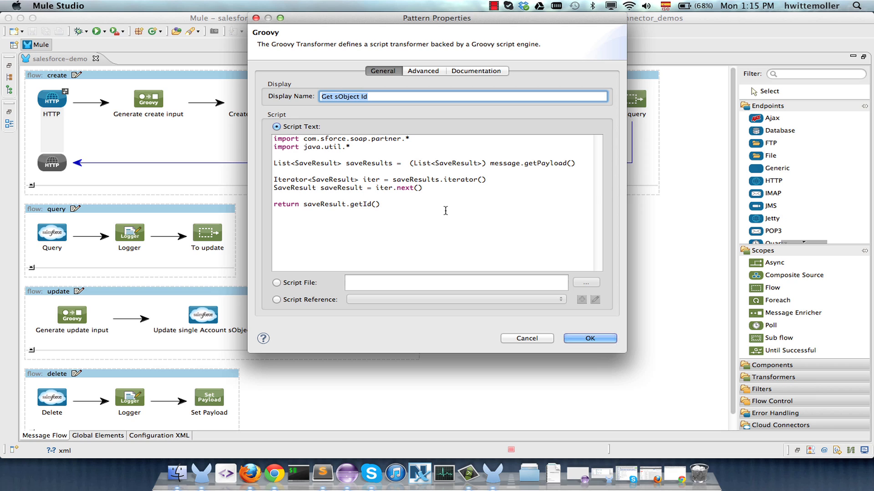
drag(412, 203, 274, 206)
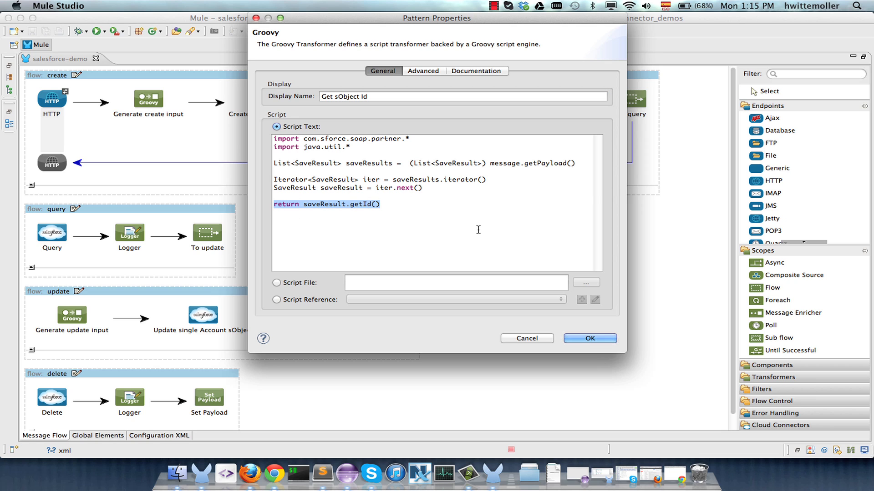
click(519, 339)
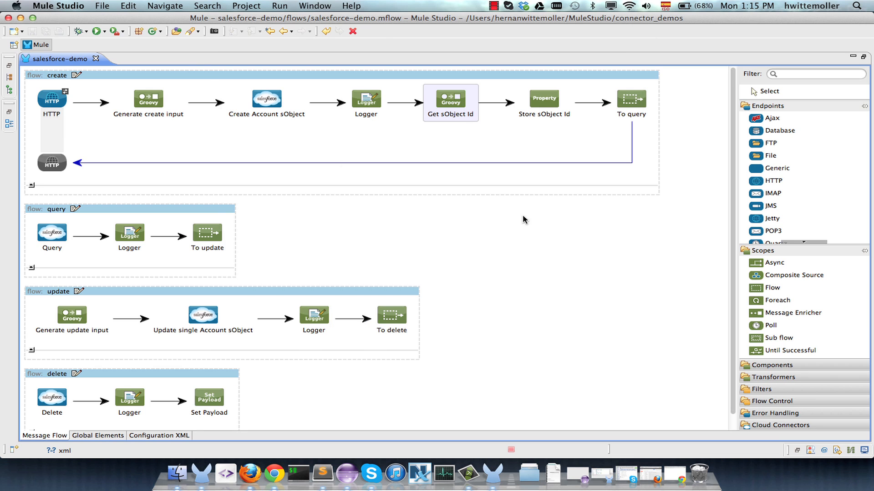
Step: Check the operation, name and value settings of the Store sObject Id property transformer in the create flow
double_click(546, 102)
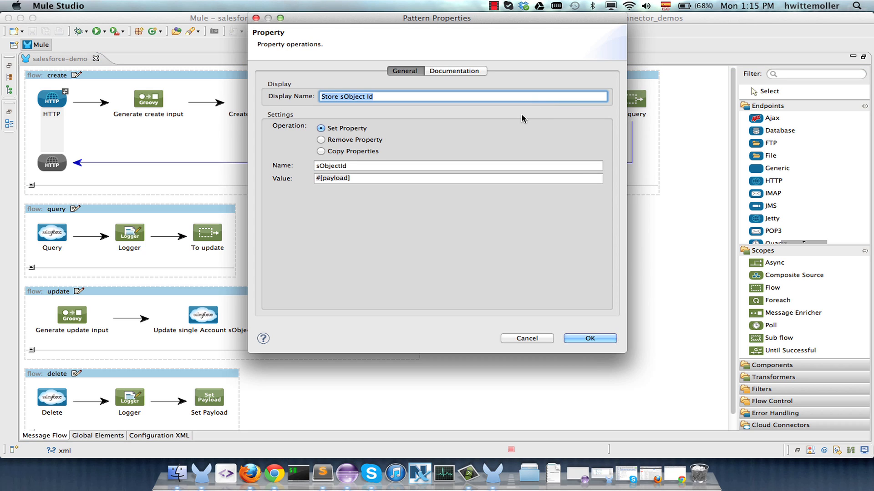
click(366, 178)
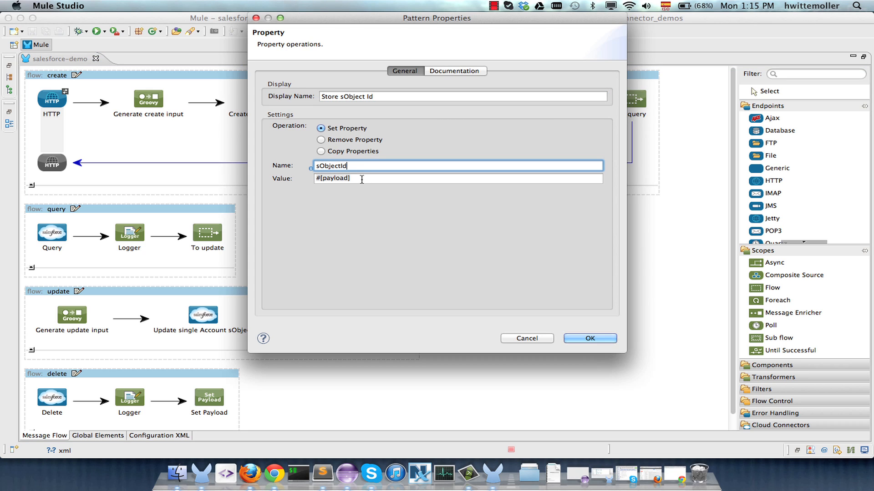
drag(374, 178, 316, 179)
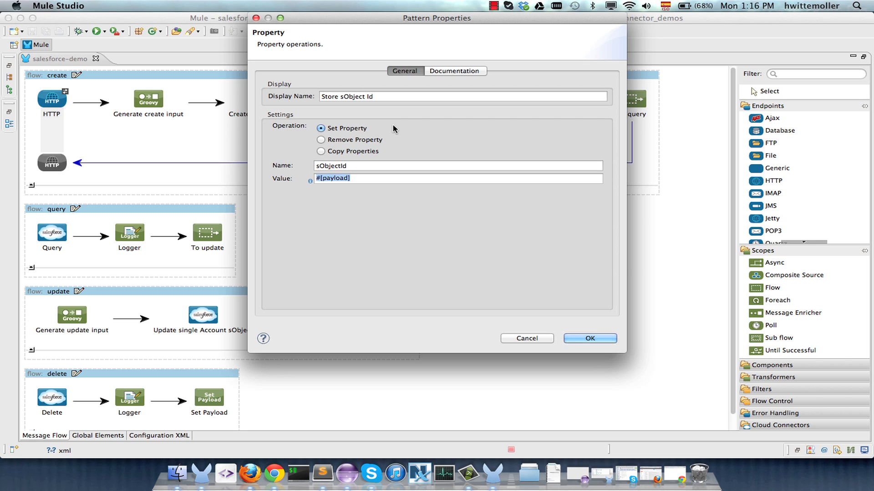
click(526, 338)
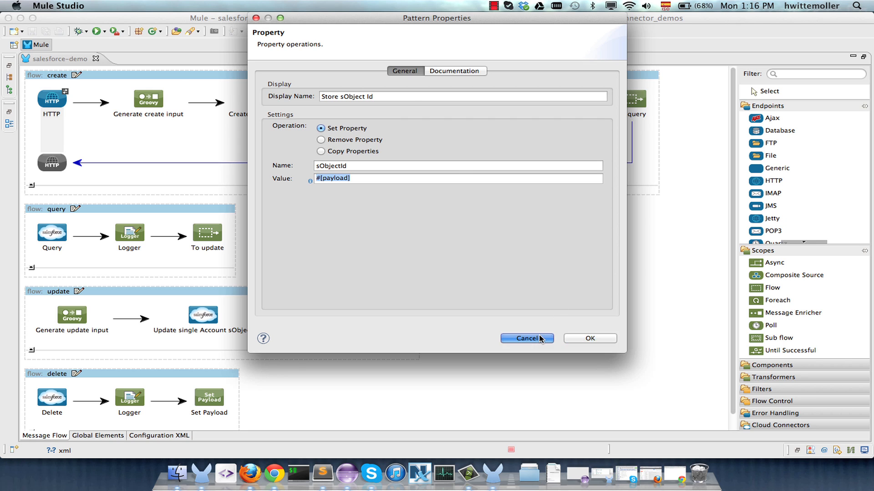
Step: Check which flow the To query flow reference in the create flow points to
double_click(626, 106)
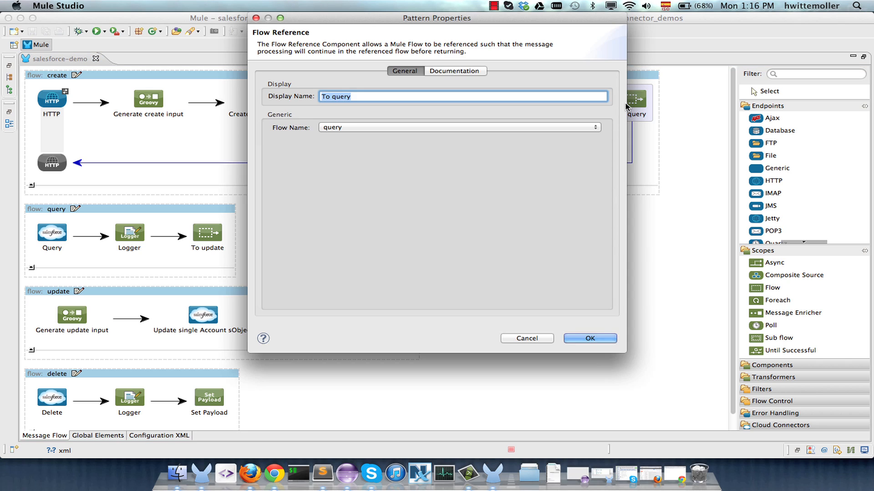
click(595, 127)
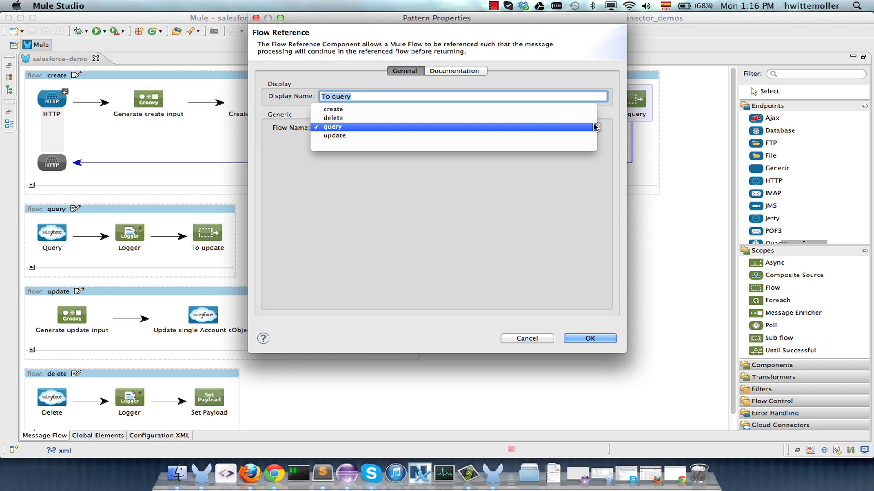
click(535, 129)
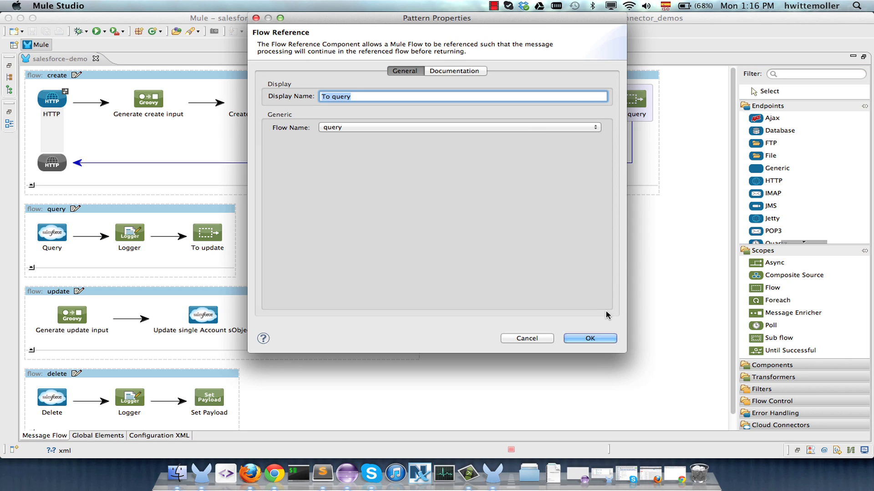
click(530, 339)
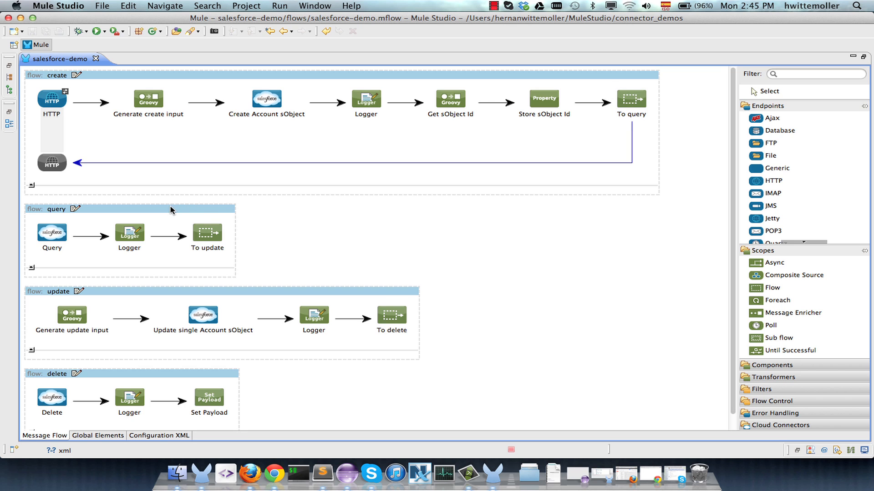
Step: Examine the Query connector's operation and query statement in the query flow, especially its WHERE condition
click(168, 210)
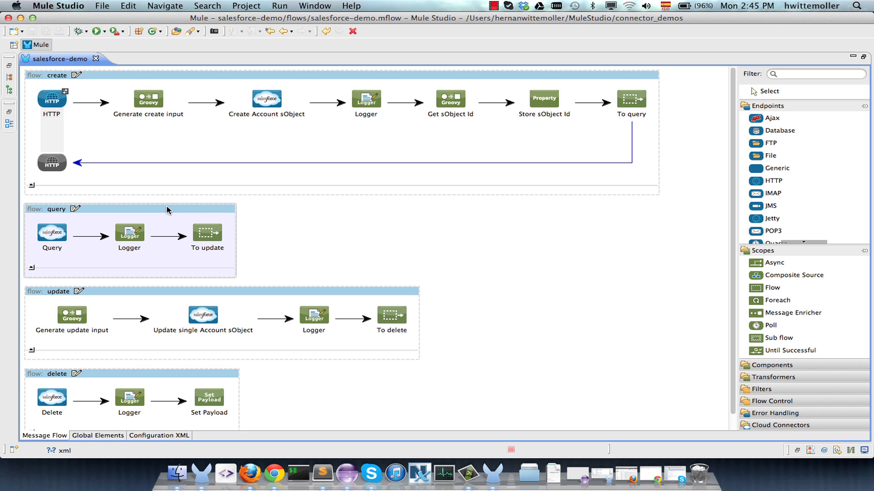
double_click(62, 233)
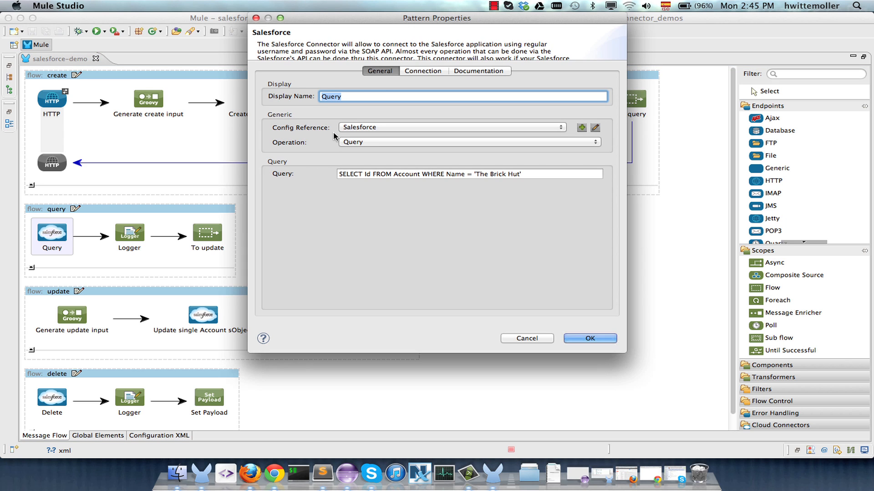
click(352, 142)
click(353, 141)
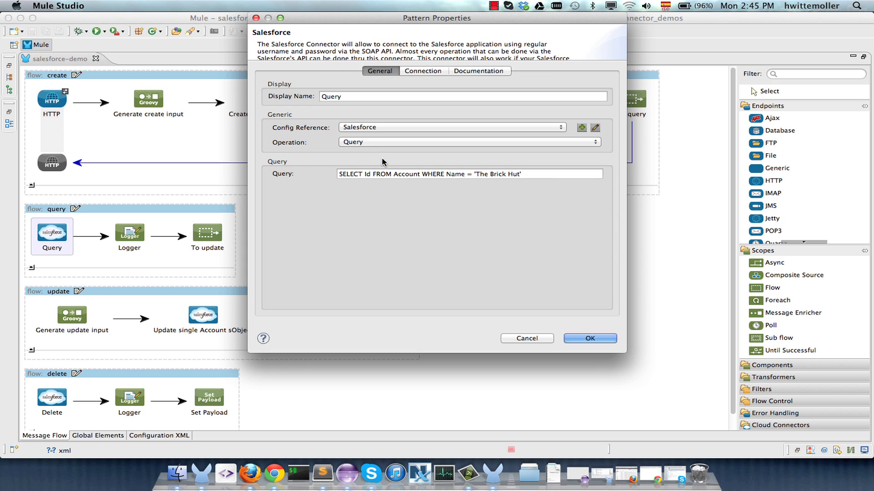
drag(532, 175, 446, 176)
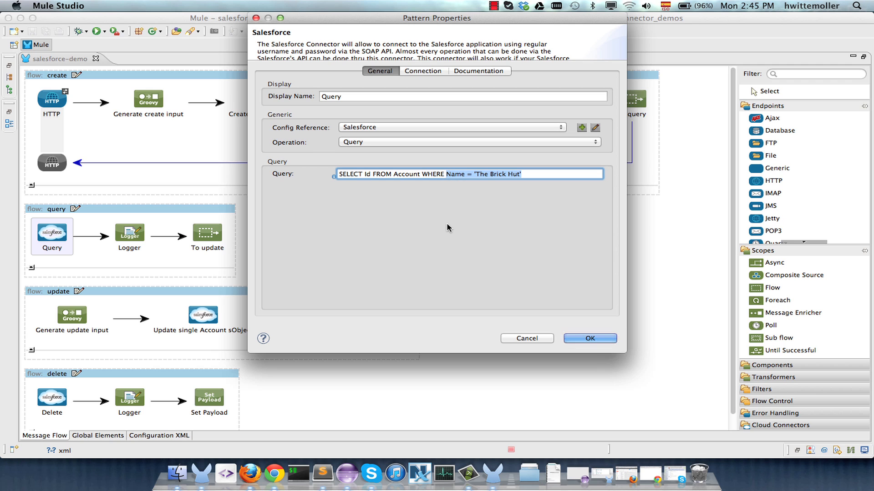
click(473, 174)
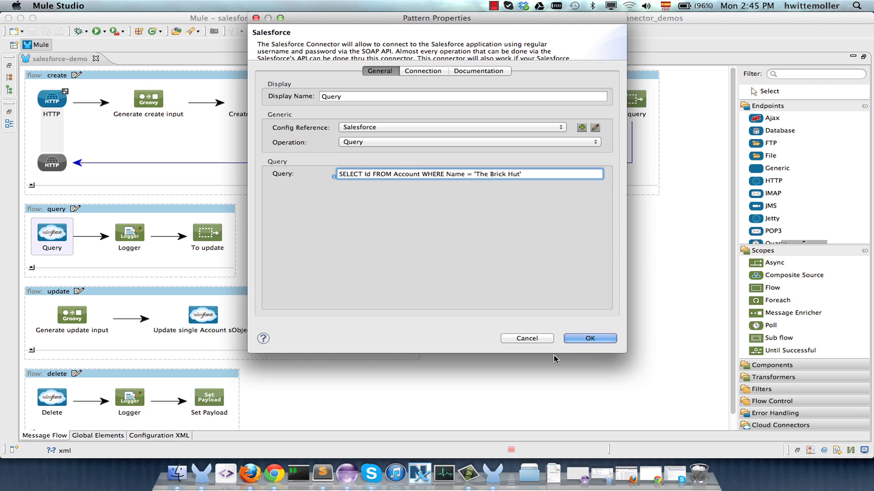
click(523, 339)
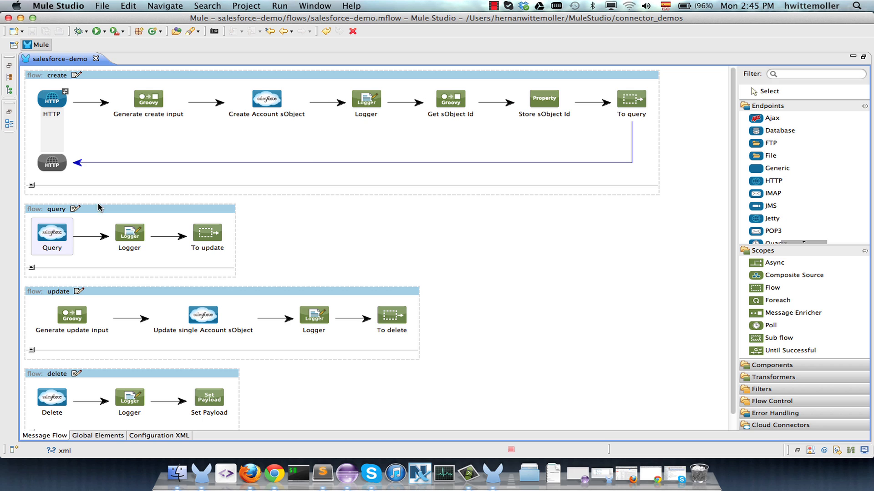
Step: Check the message expression of the Logger in the query flow
double_click(120, 231)
drag(451, 126, 295, 131)
click(524, 339)
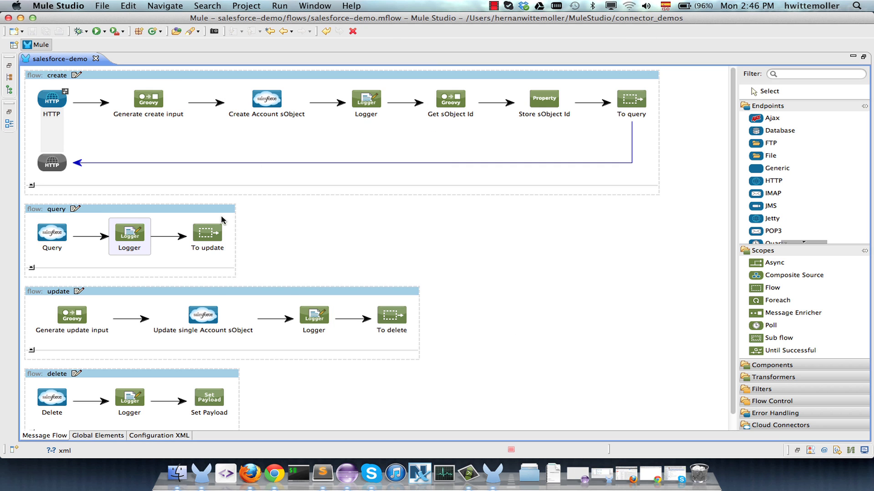
Step: Check which flow the To update flow reference in the query flow points to
double_click(207, 234)
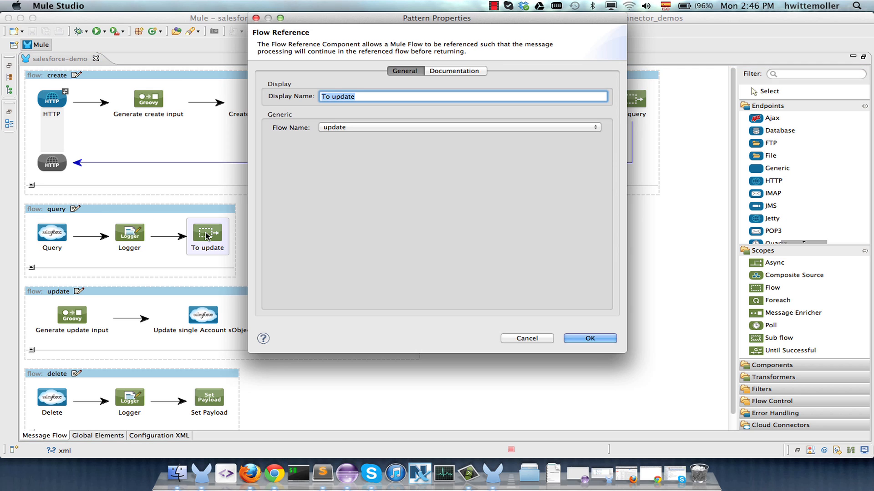
click(408, 127)
click(408, 127)
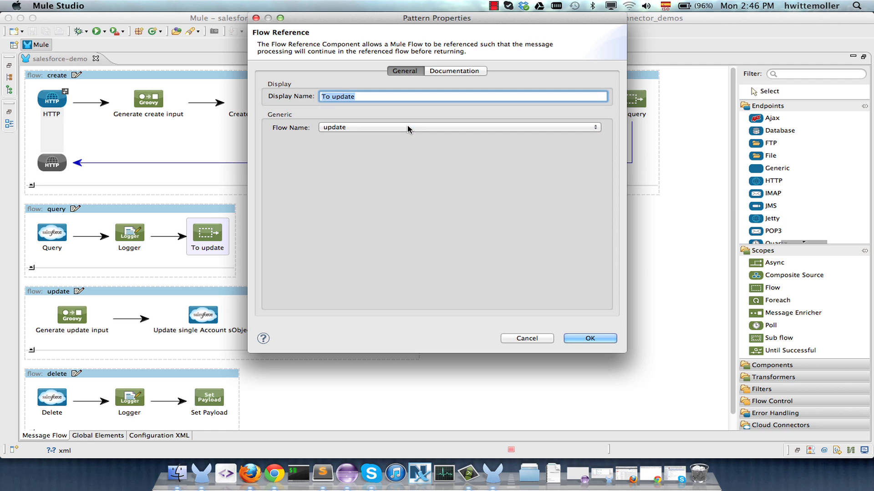
click(513, 342)
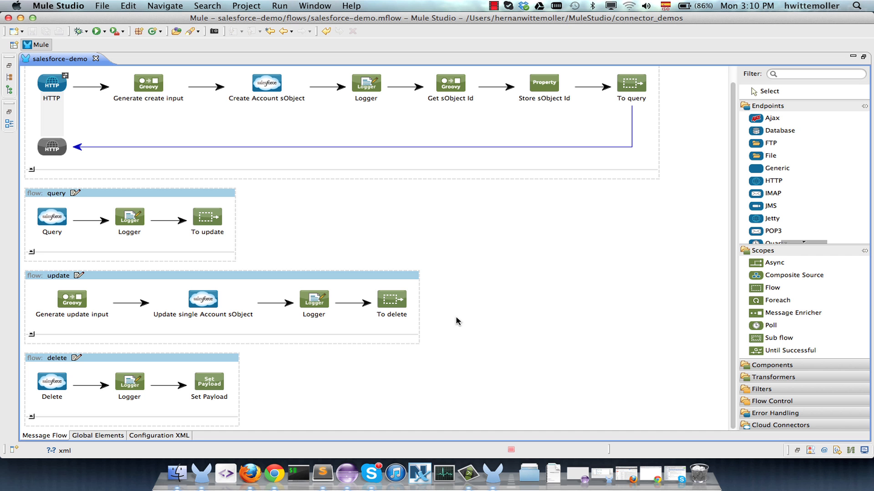
Step: Review the Groovy script of the Generate update input transformer in the update flow, especially how it retrieves the stored sObject Id
click(393, 279)
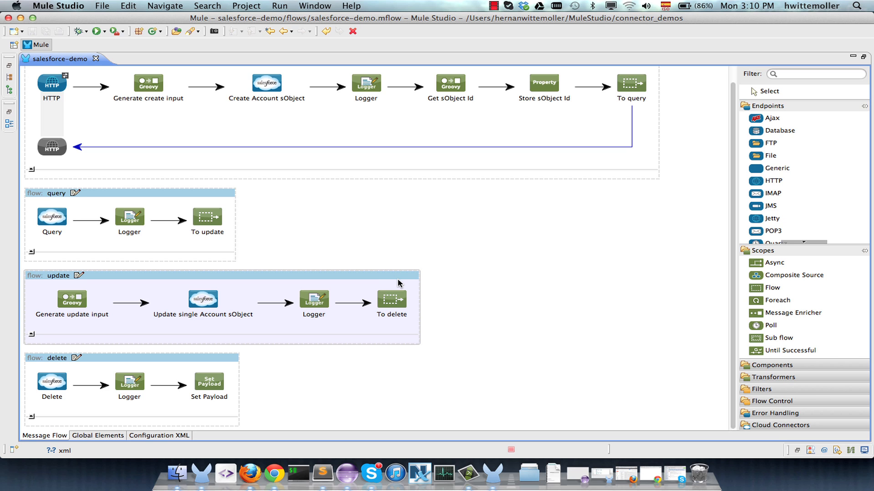
click(70, 310)
double_click(68, 305)
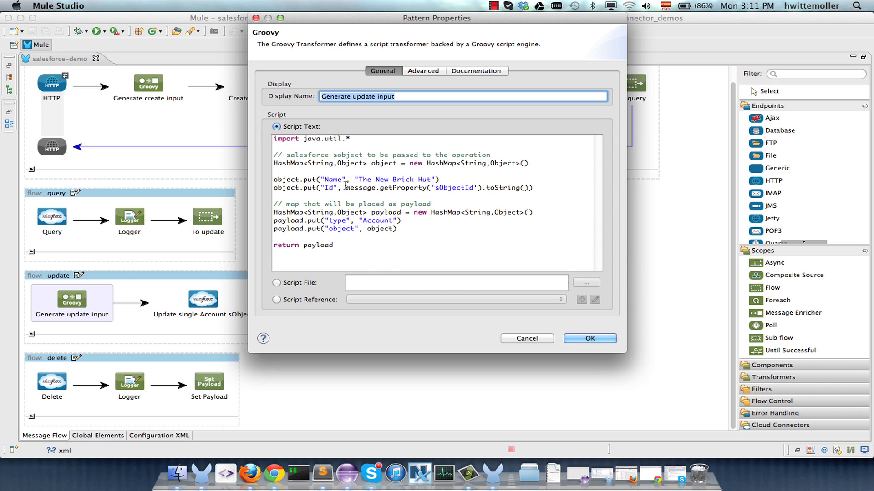
drag(346, 187, 481, 188)
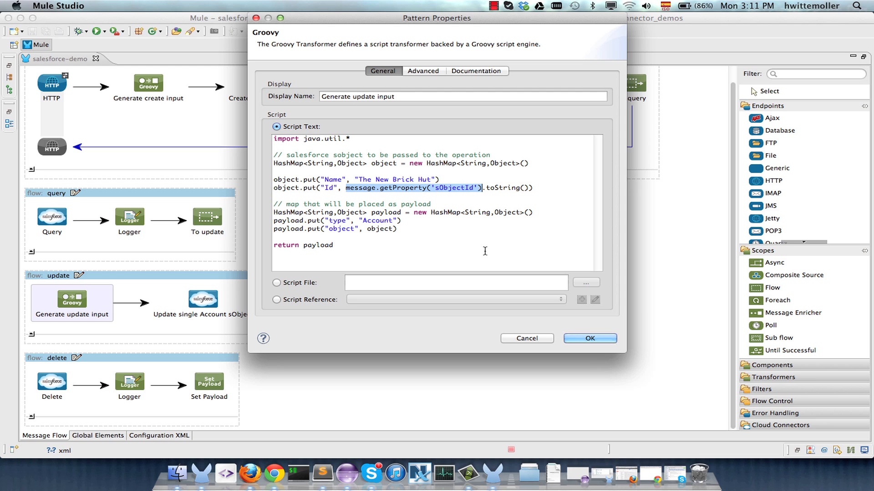
click(516, 339)
Step: Examine the Update single Account sObject connector's operation, sObject type and From Message object mapping
double_click(202, 300)
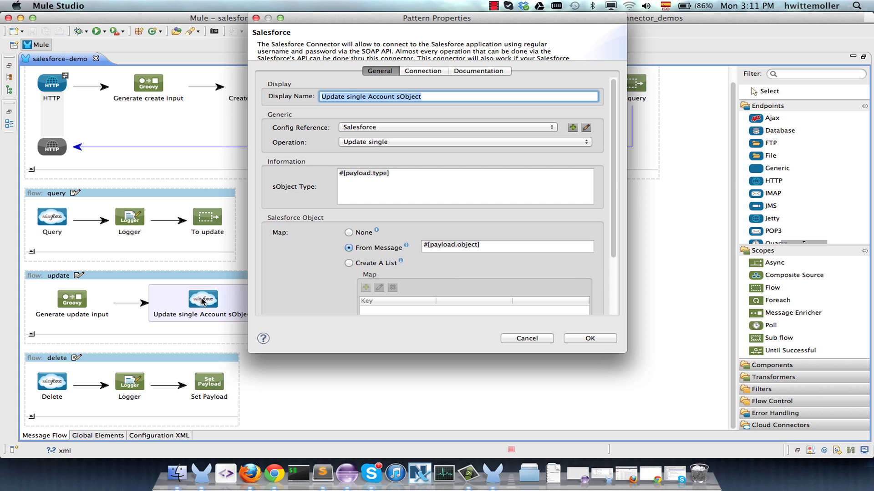
click(368, 142)
click(367, 141)
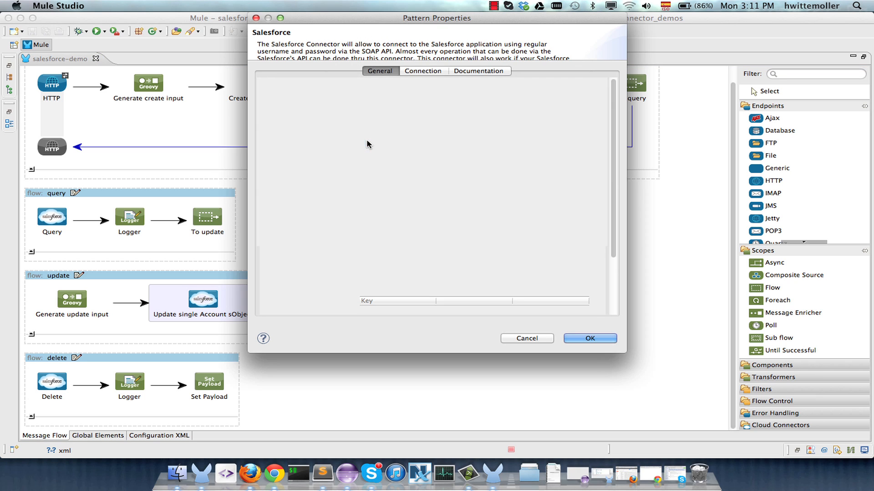
click(495, 246)
drag(498, 246, 415, 245)
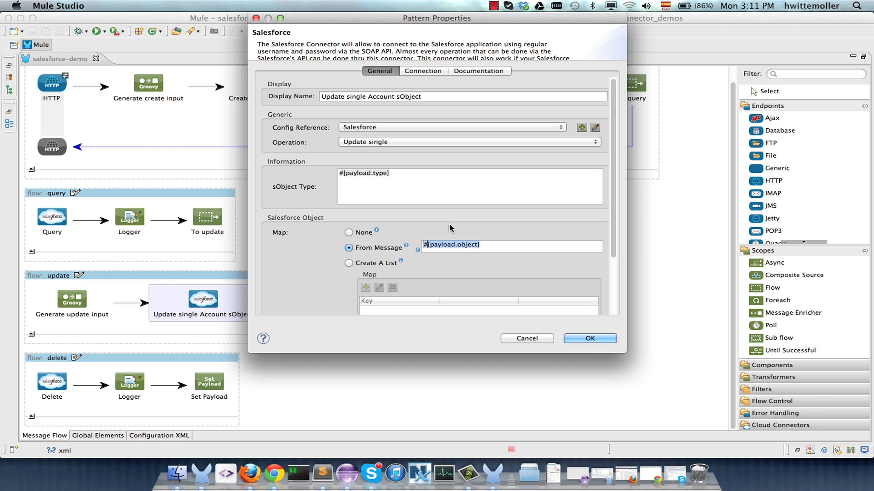
click(541, 340)
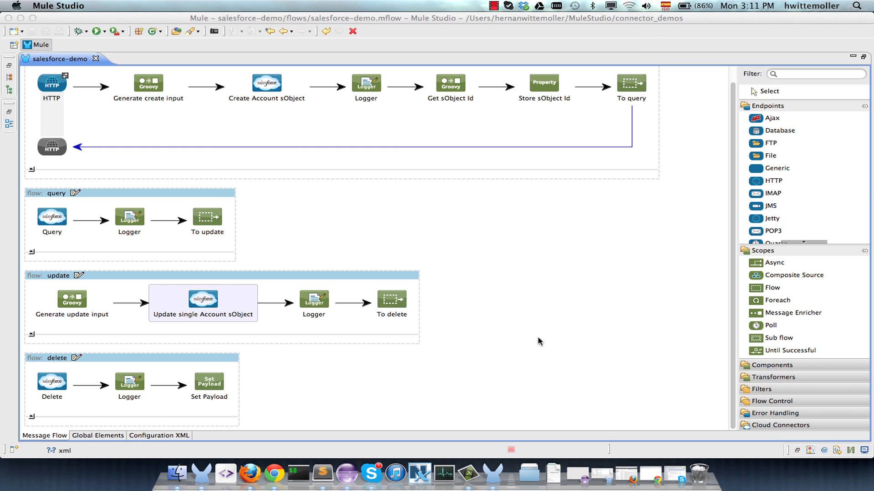
Step: Check the message expression of the Logger in the update flow
double_click(326, 315)
click(474, 144)
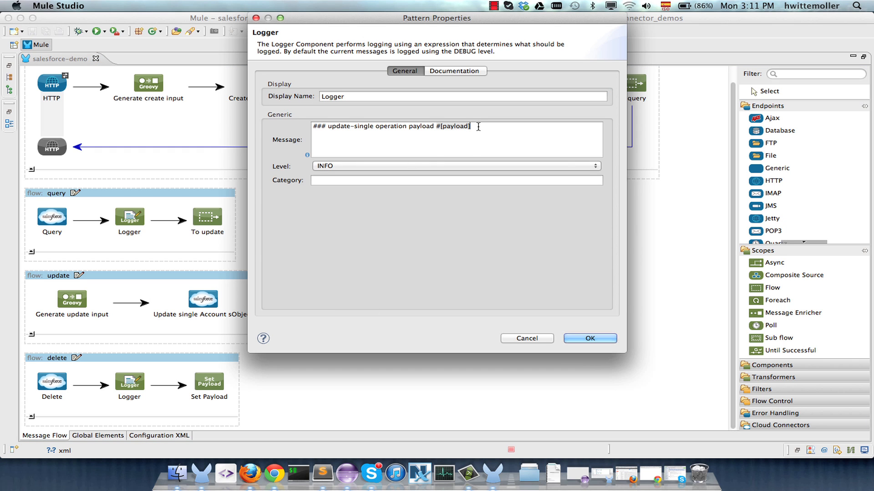
drag(478, 127, 306, 126)
click(346, 137)
click(523, 340)
Step: Check which flow the To delete flow reference in the update flow points to
click(381, 309)
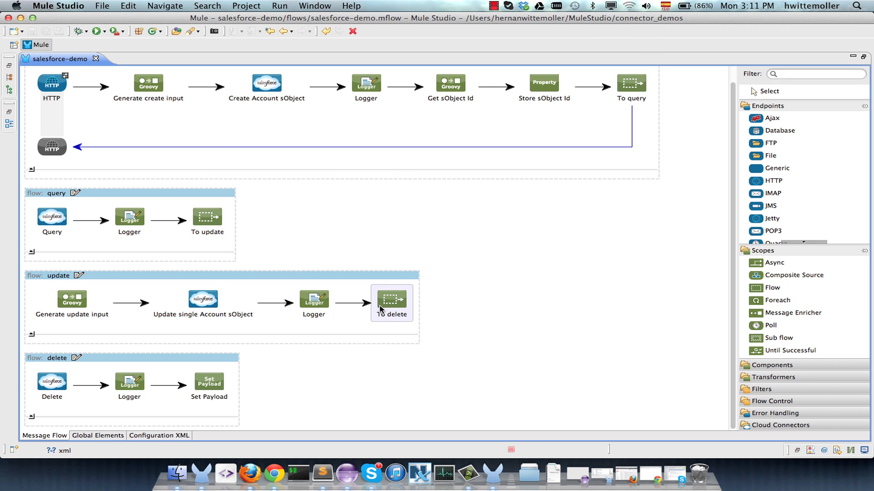
double_click(380, 310)
click(462, 129)
click(454, 129)
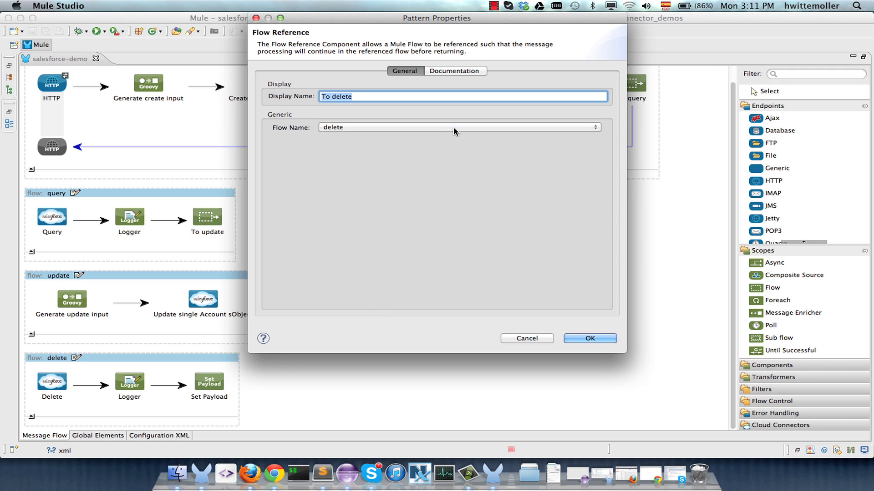
click(552, 339)
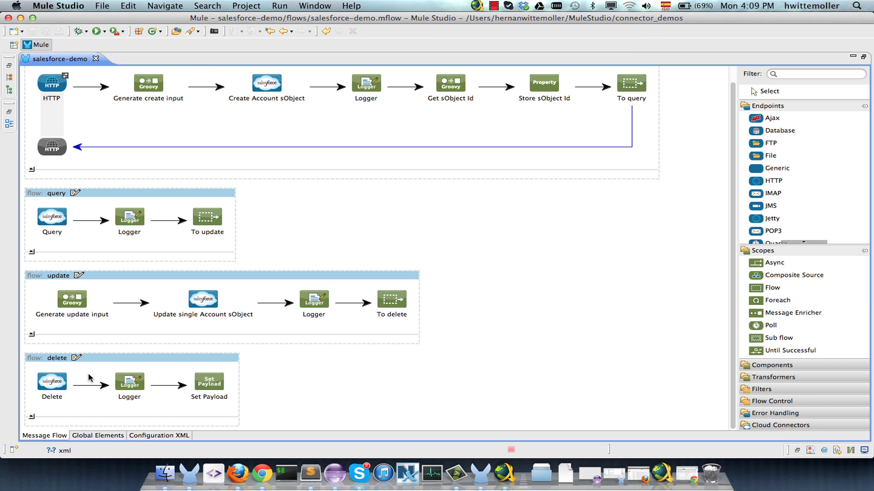
Step: Examine the Delete connector's list of ids to delete, including the full expression of its list entry
double_click(64, 383)
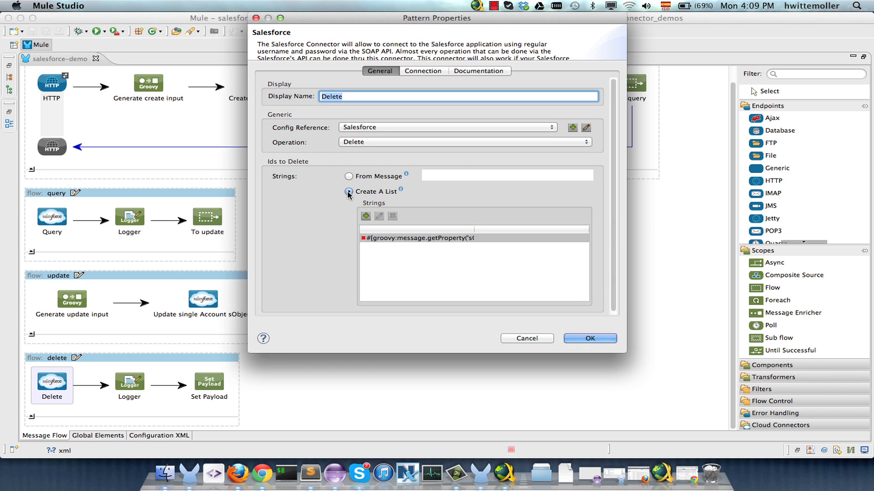
double_click(408, 238)
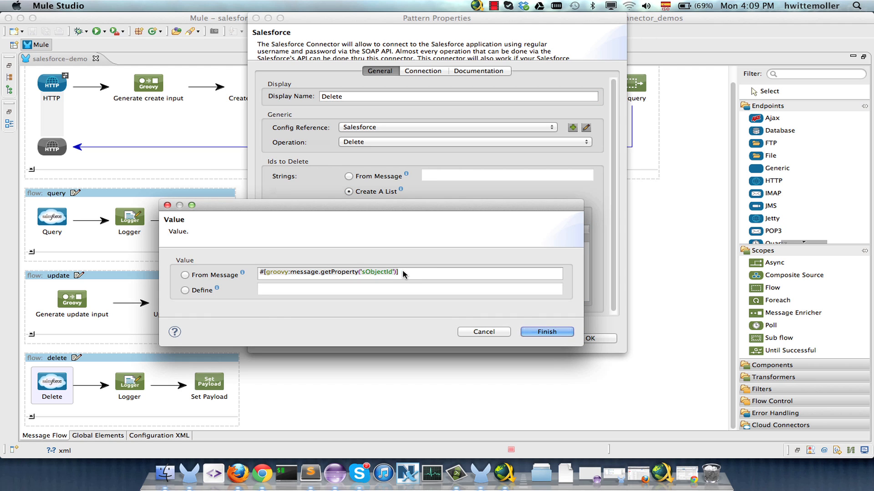
click(532, 333)
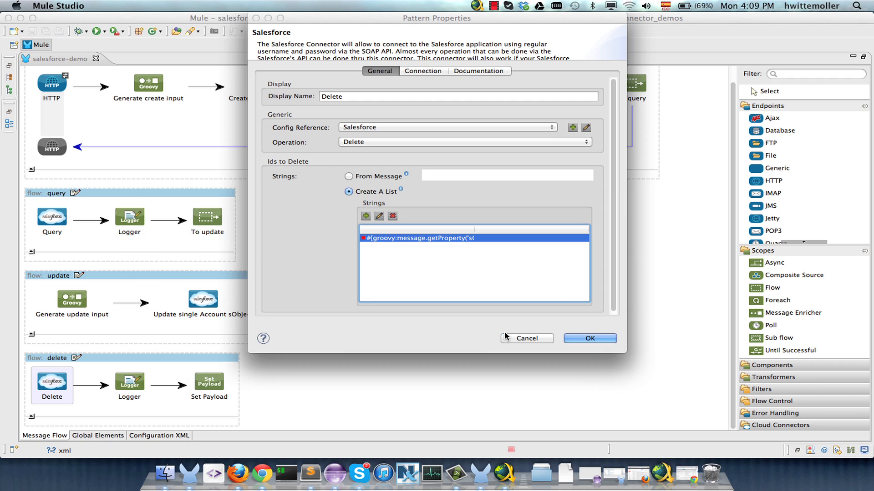
click(585, 338)
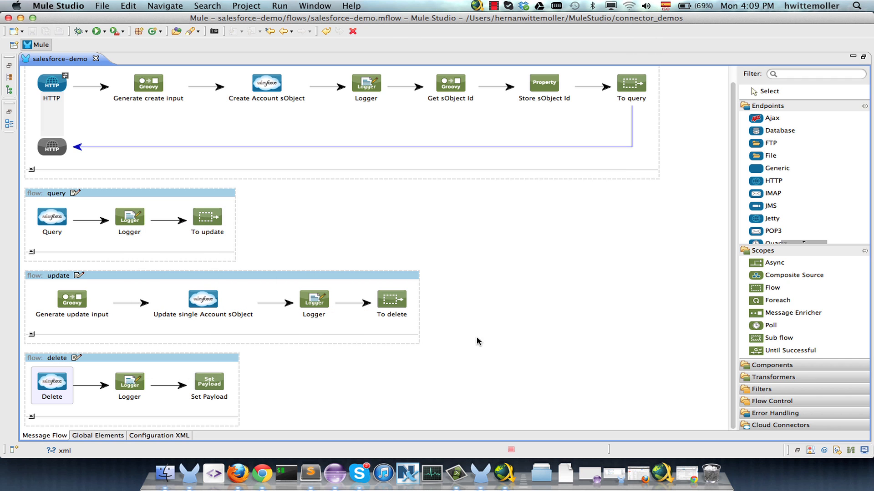
Step: Check the value that the Set Payload transformer returns in the delete flow, leaving it unedited
double_click(201, 383)
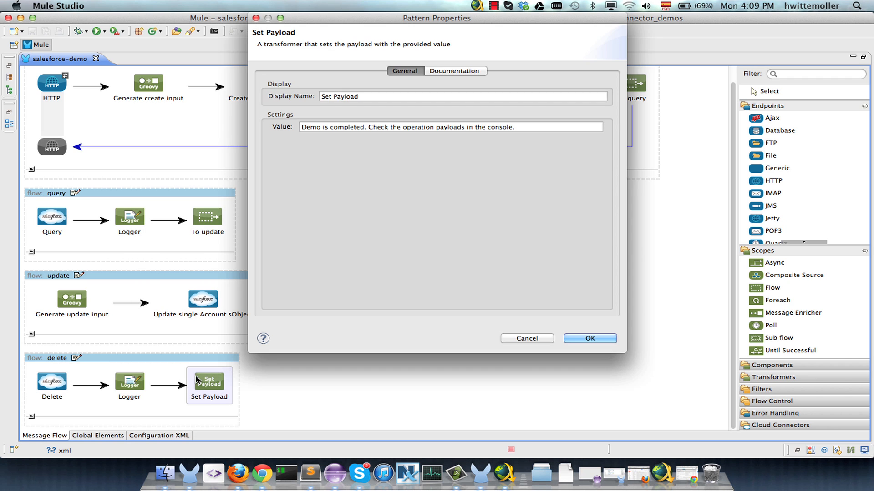
click(527, 128)
drag(533, 127, 278, 127)
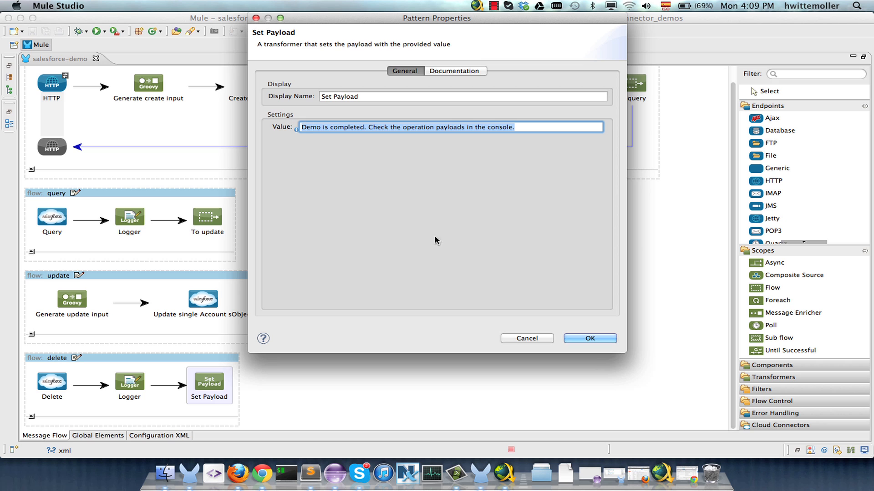
click(522, 339)
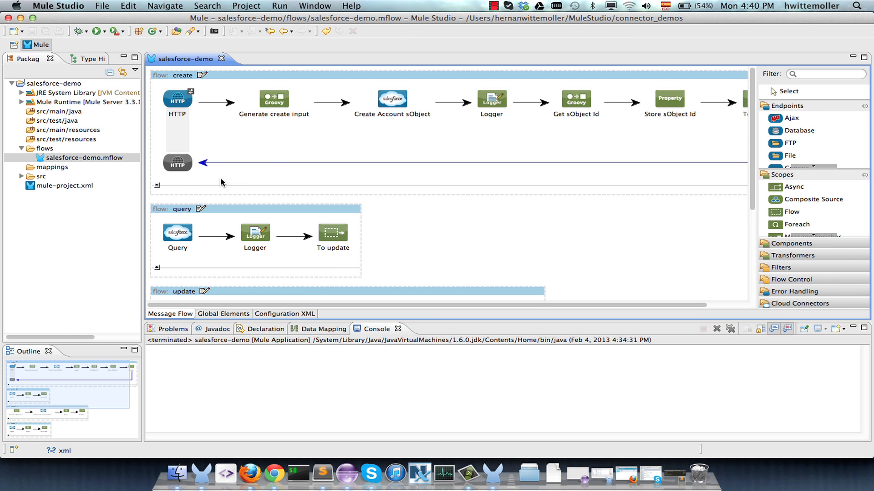
Step: Run the salesforce-demo.mflow file as a Mule application
right_click(111, 158)
mouse_move(212, 365)
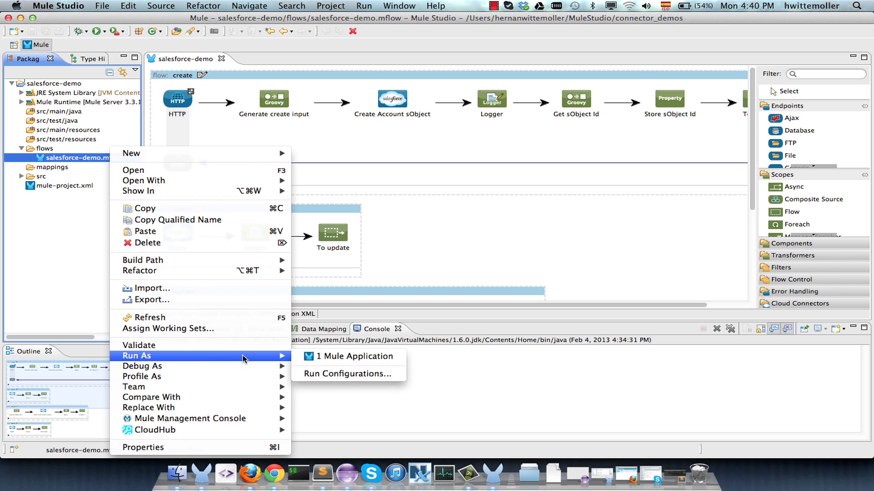
click(316, 356)
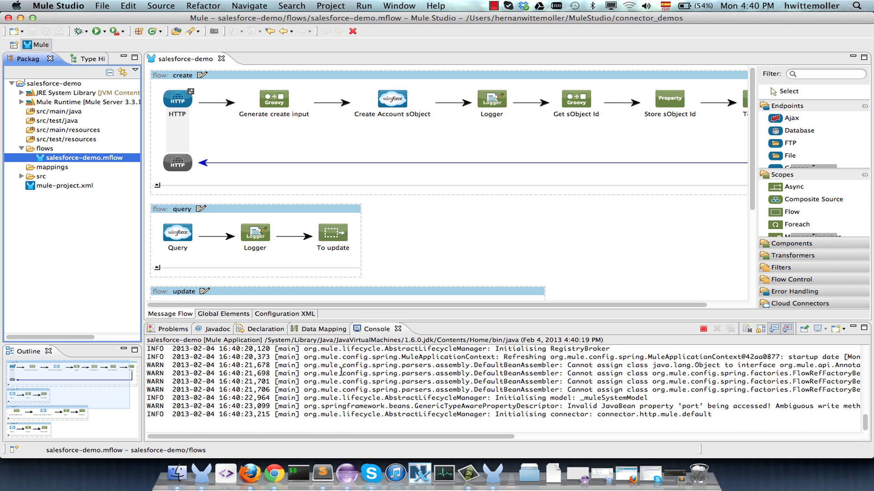
click(274, 473)
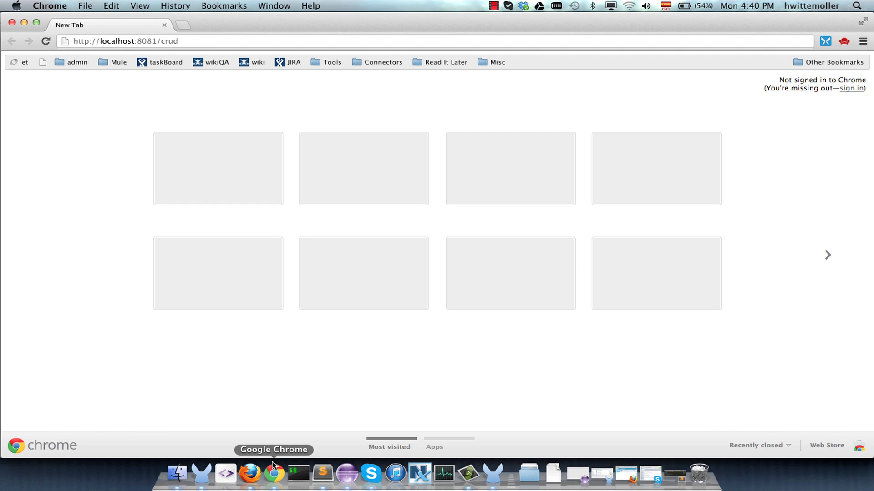
click(182, 41)
key(Return)
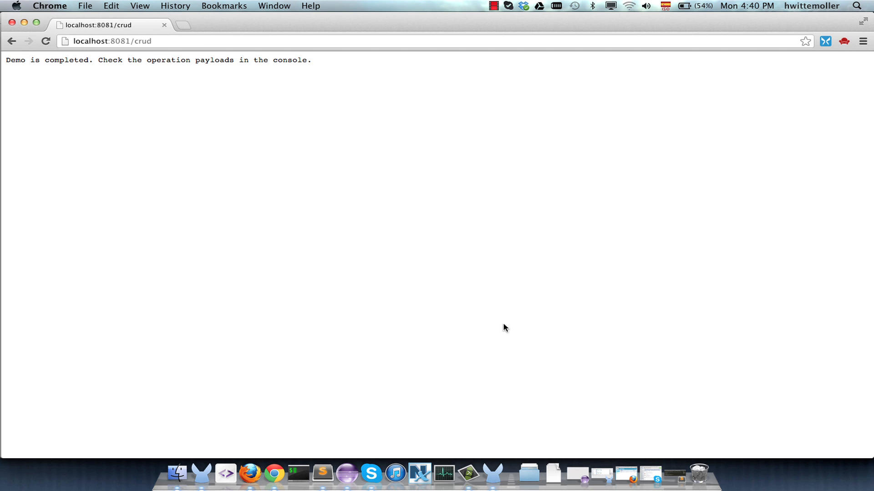
Step: Return to Mule Studio and examine the create, query, update-single and delete operation payloads in the maximized Console
click(493, 476)
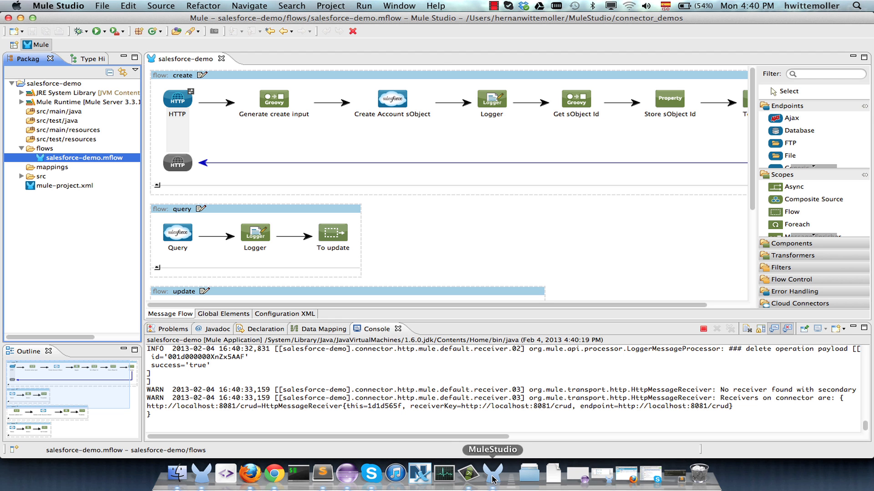
double_click(368, 330)
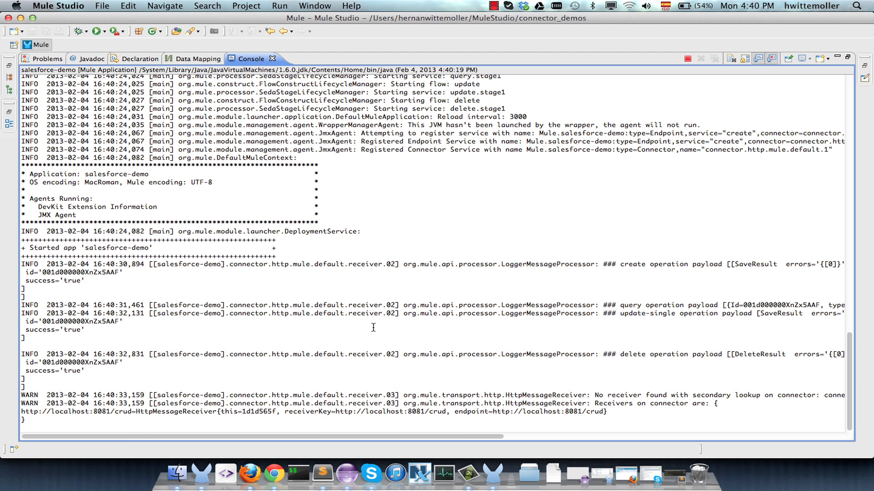
drag(619, 264, 722, 265)
click(657, 267)
drag(621, 305, 717, 305)
click(700, 293)
drag(620, 314, 750, 313)
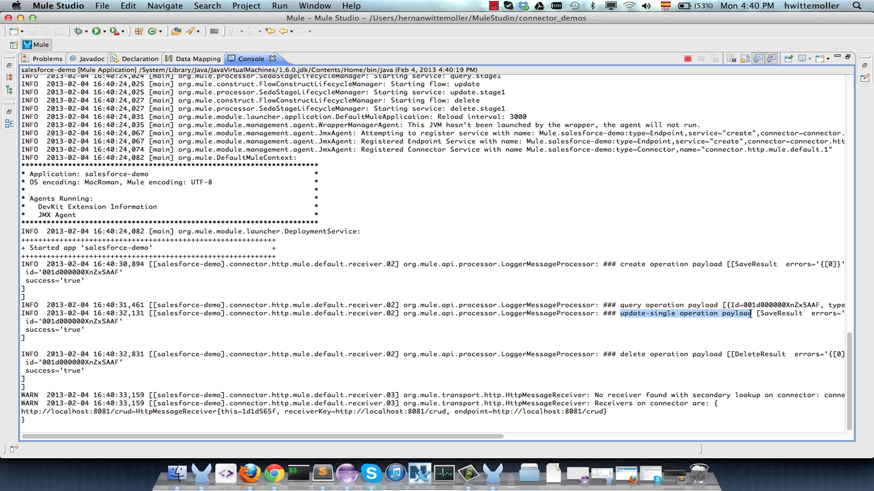
click(711, 313)
drag(622, 354, 717, 354)
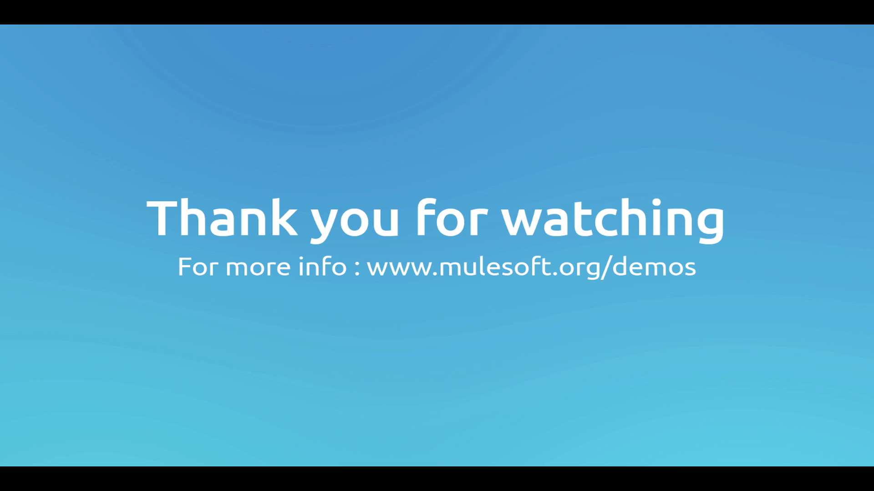